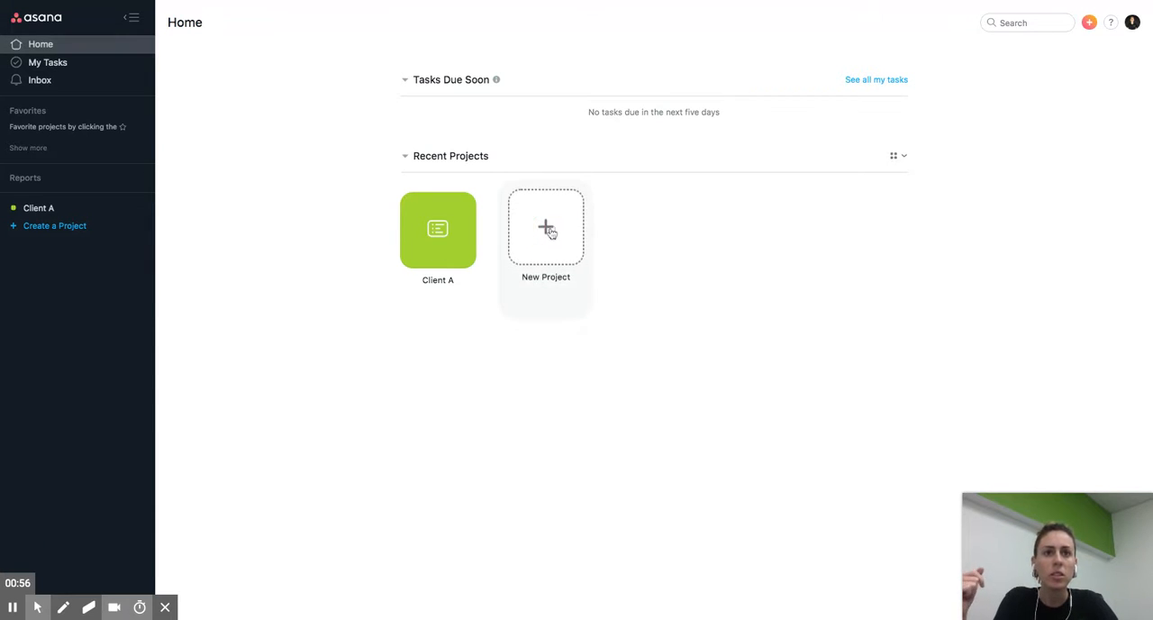
# - Create a new project named "Client B" with List as its default view
pyautogui.click(548, 231)
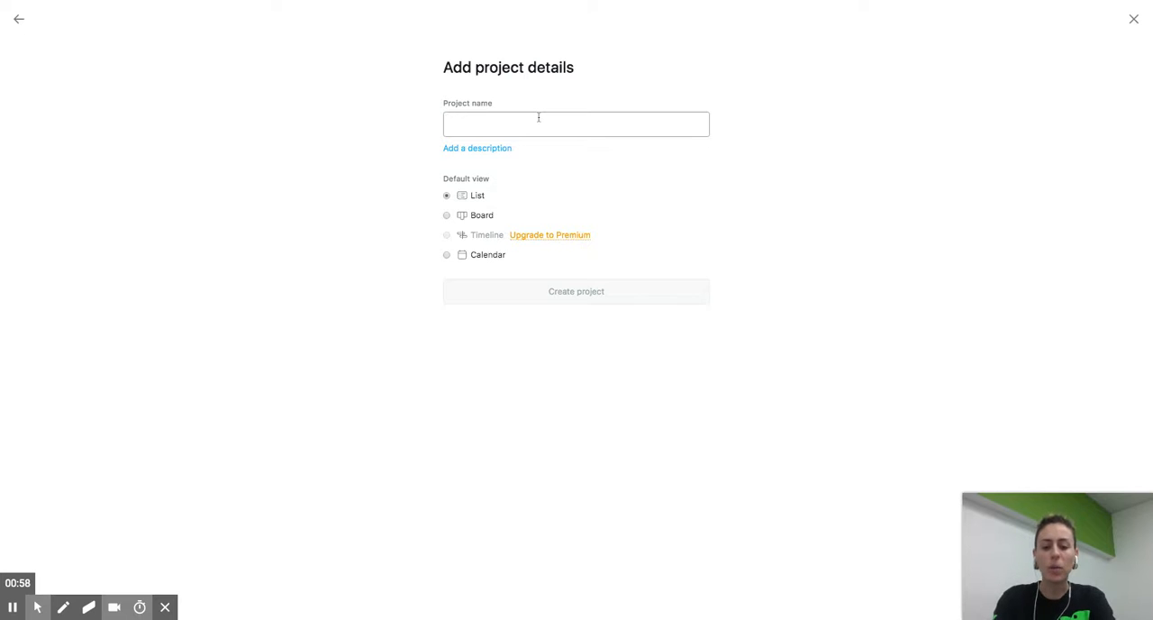
pyautogui.write('Client')
pyautogui.press('BackSpace')
pyautogui.press('BackSpace')
pyautogui.press('BackSpace')
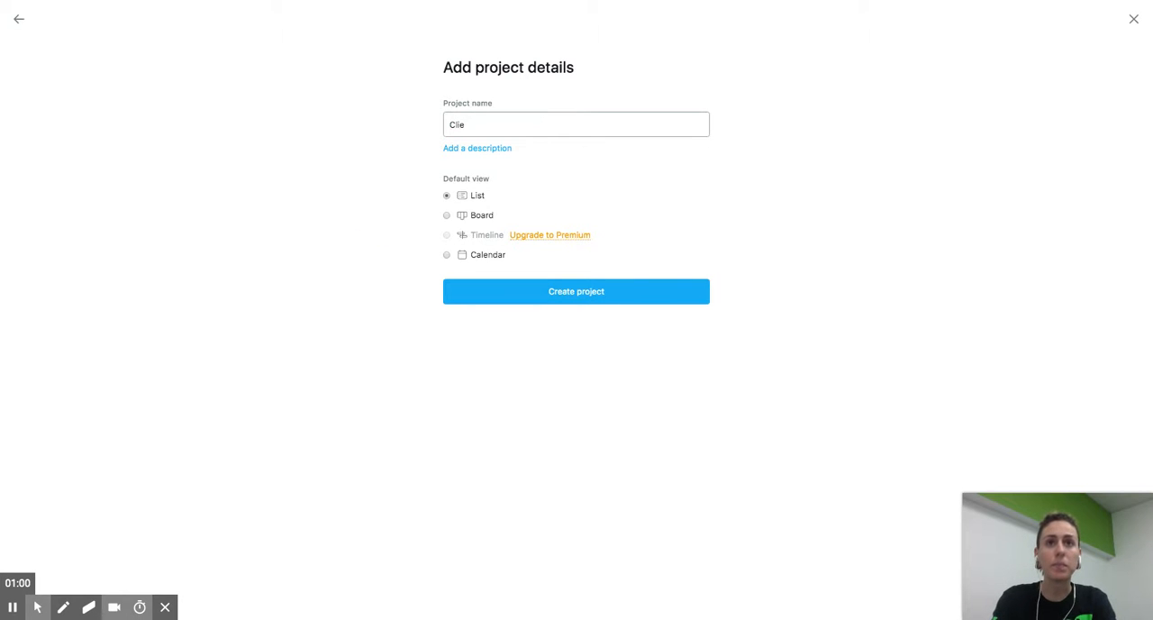
pyautogui.write('nt B')
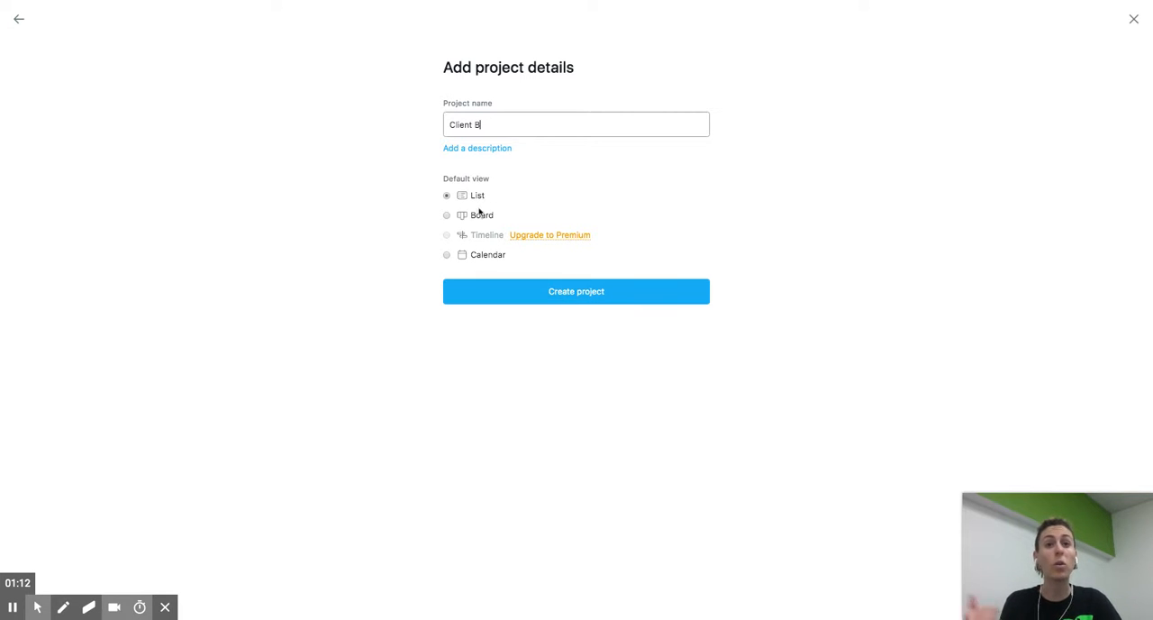
pyautogui.click(518, 291)
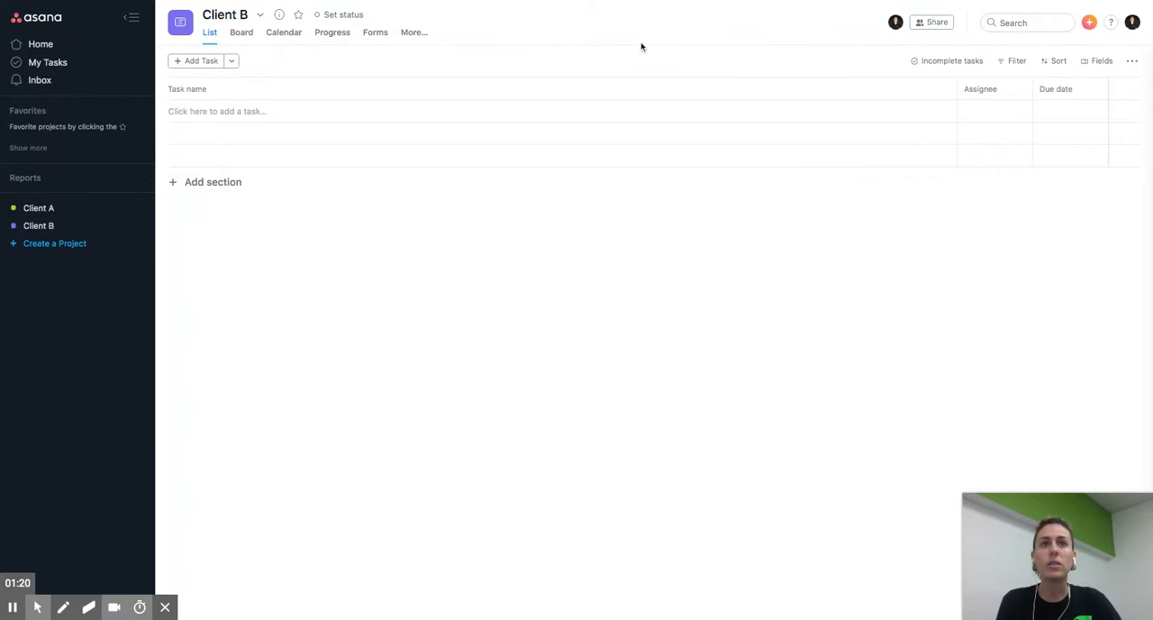
# - Try lime green, red and yellow as the Client B project's color, and settle on purple
pyautogui.click(141, 226)
pyautogui.moveTo(165, 249)
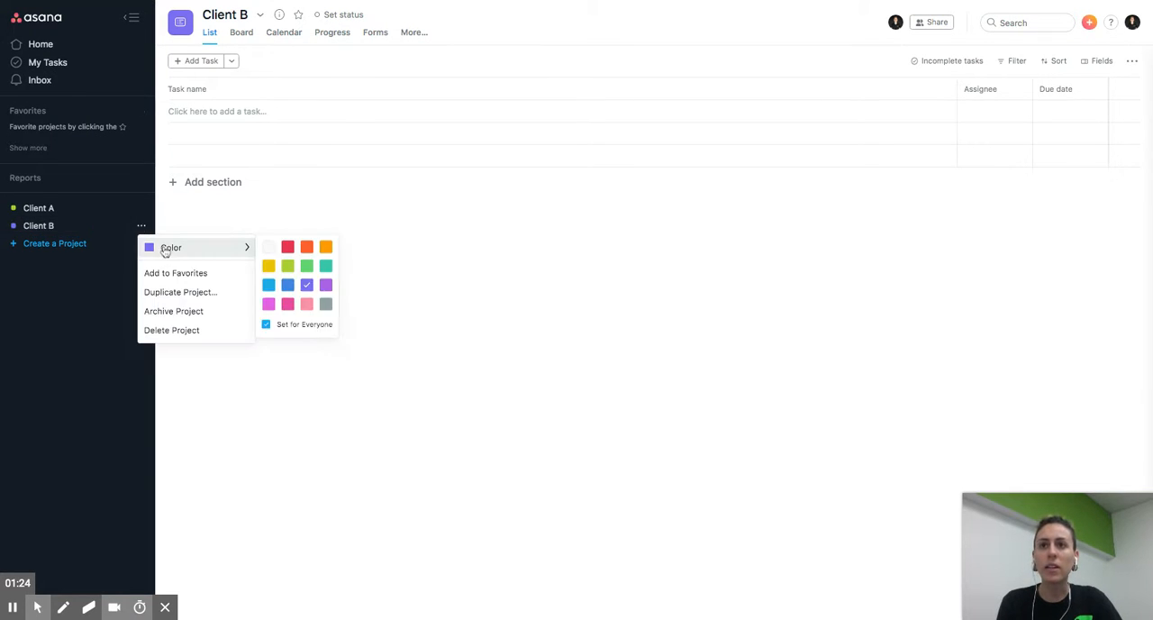
pyautogui.click(286, 268)
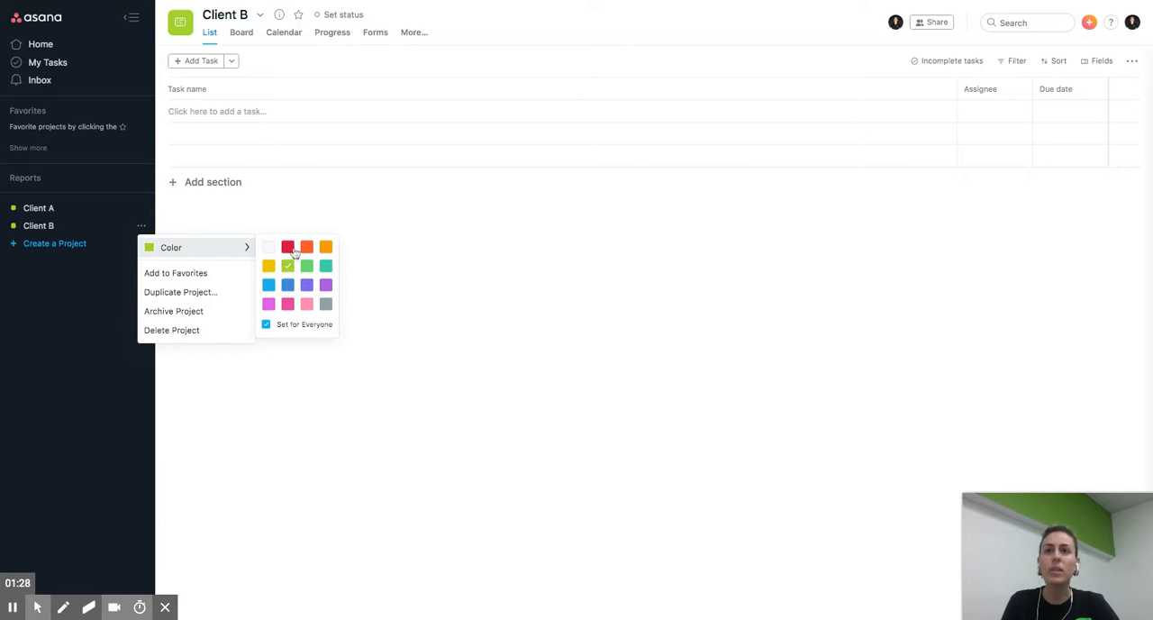
pyautogui.click(288, 247)
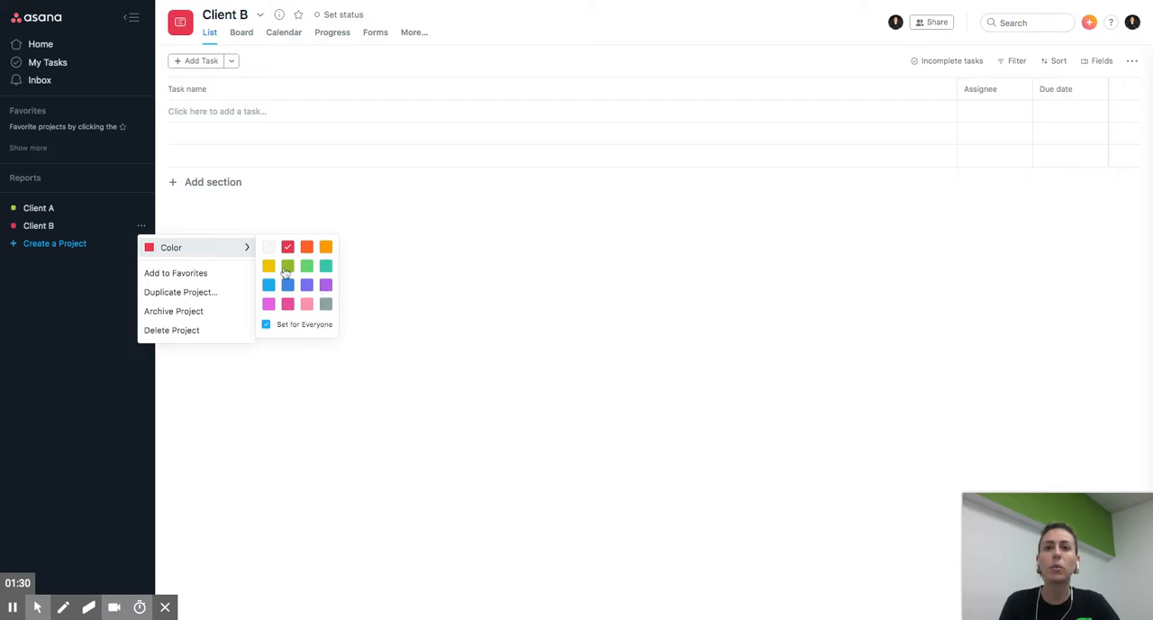
pyautogui.click(269, 266)
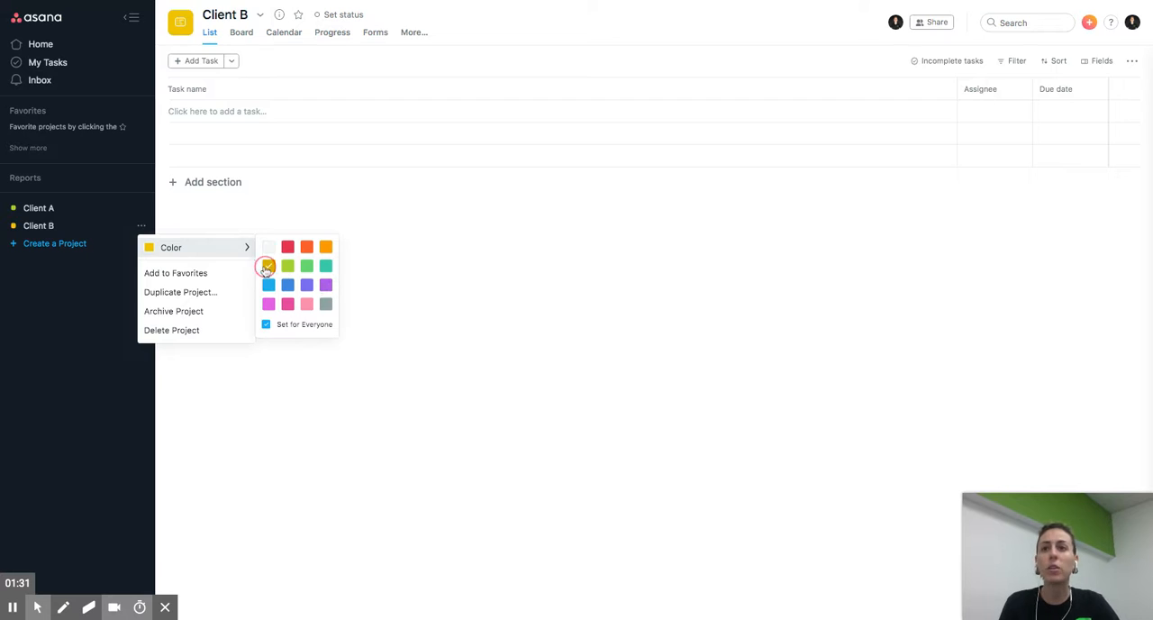
pyautogui.click(325, 284)
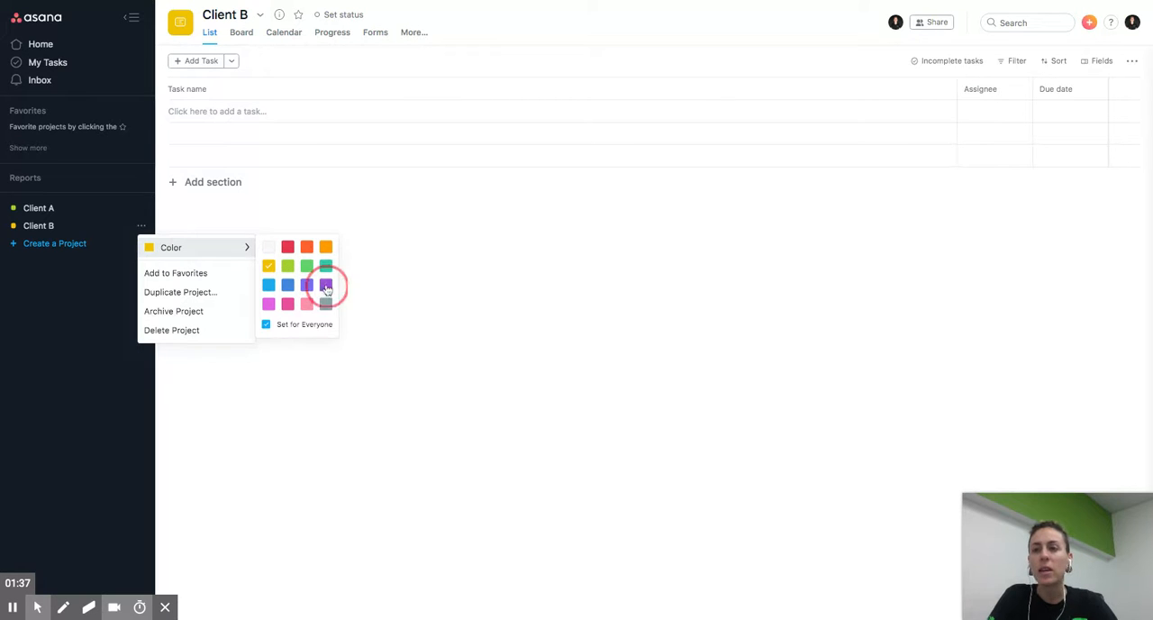
pyautogui.click(507, 303)
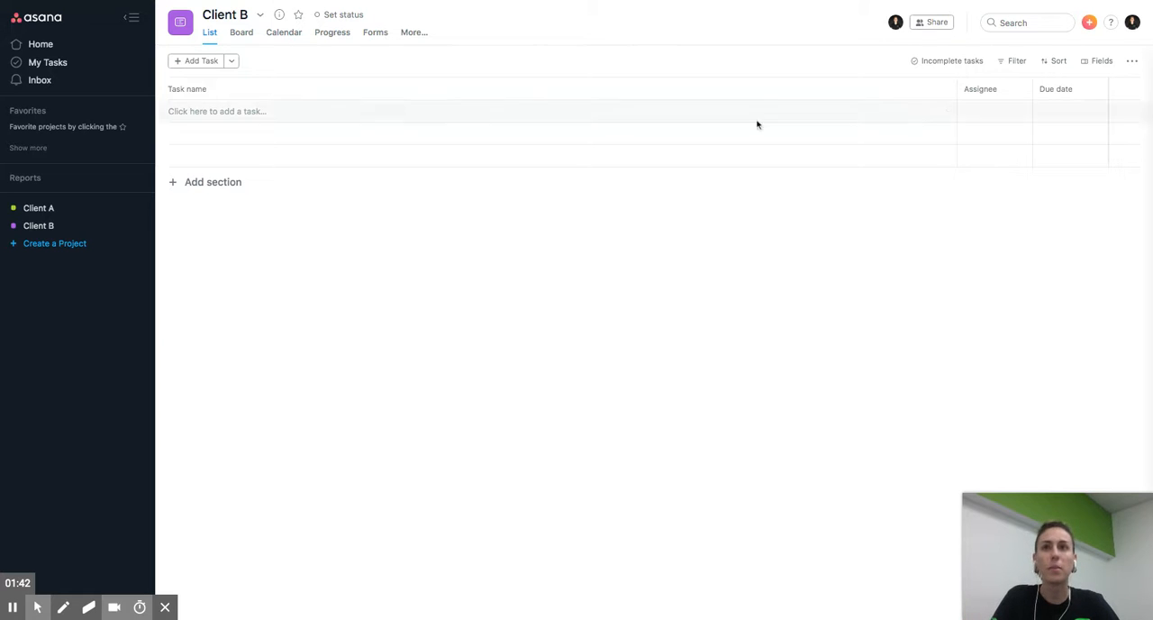
# - Add a section named "Design Tasks" to the Client B project
pyautogui.click(231, 61)
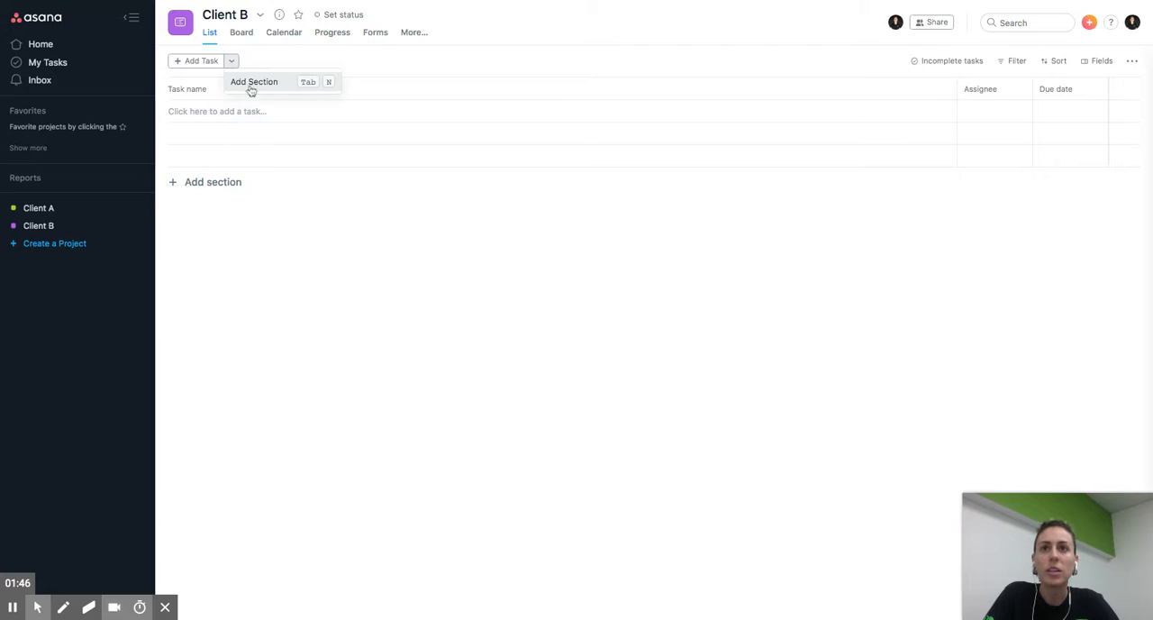
pyautogui.click(250, 84)
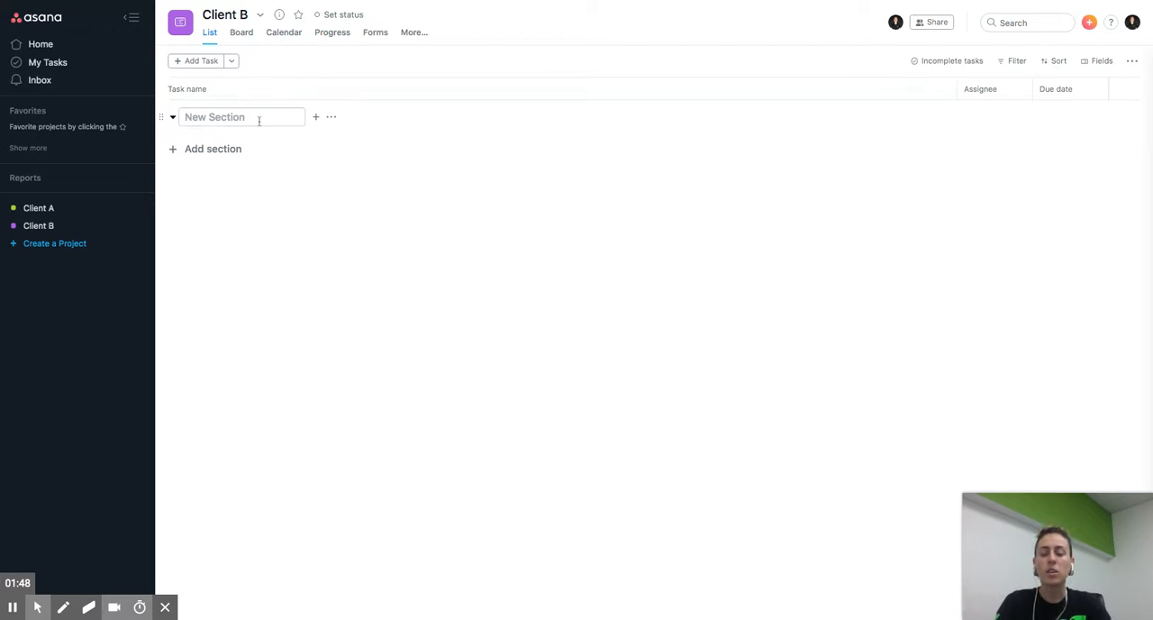
pyautogui.write('Desi')
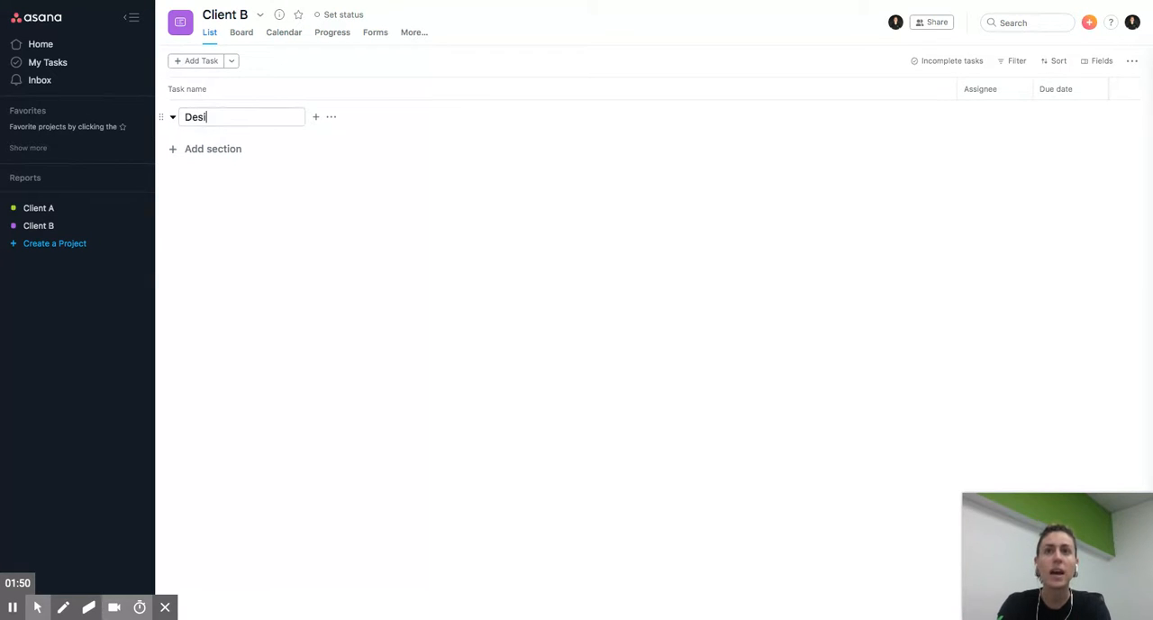
pyautogui.write('gn Tasks')
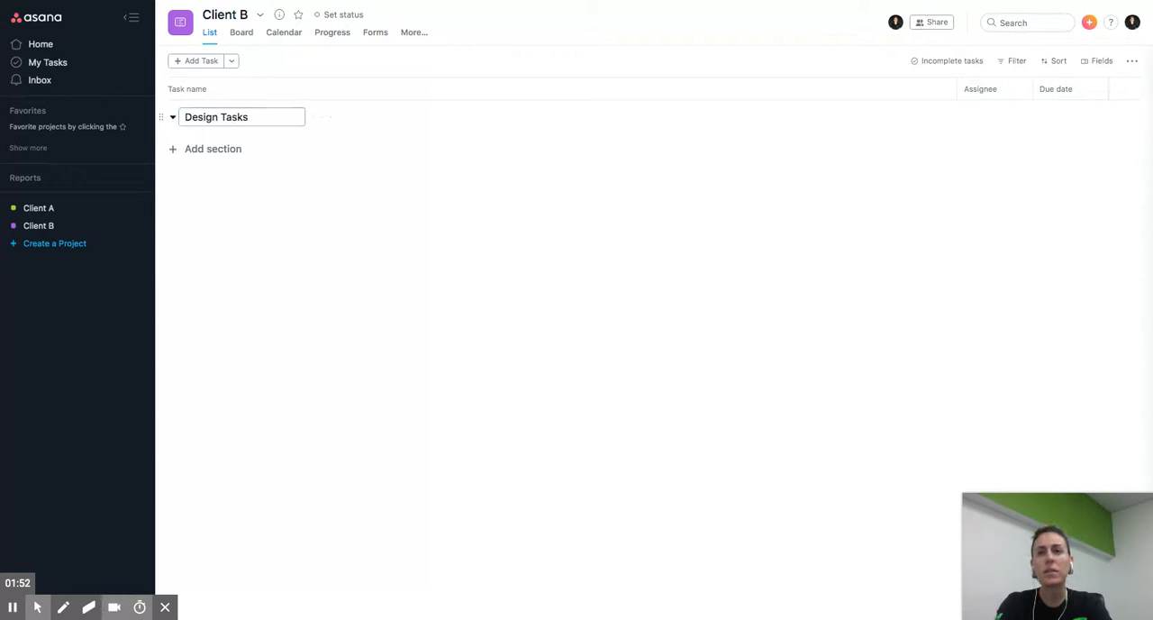
pyautogui.click(231, 227)
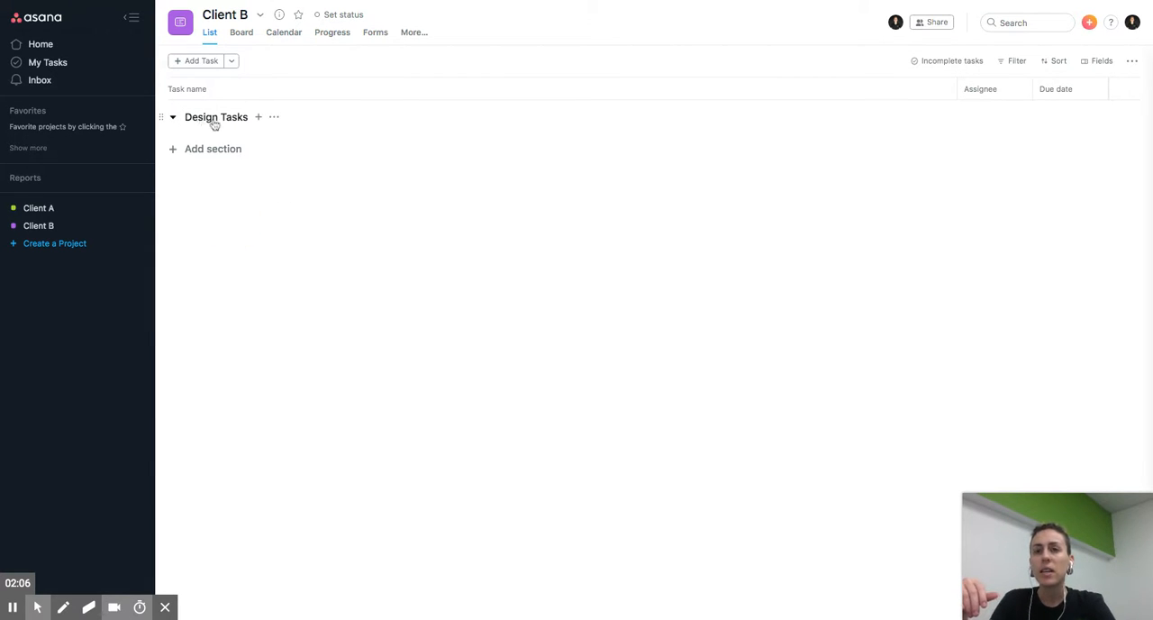
# - Add a task, move it into the Design Tasks section, and name it "Brochure Design"
pyautogui.click(198, 61)
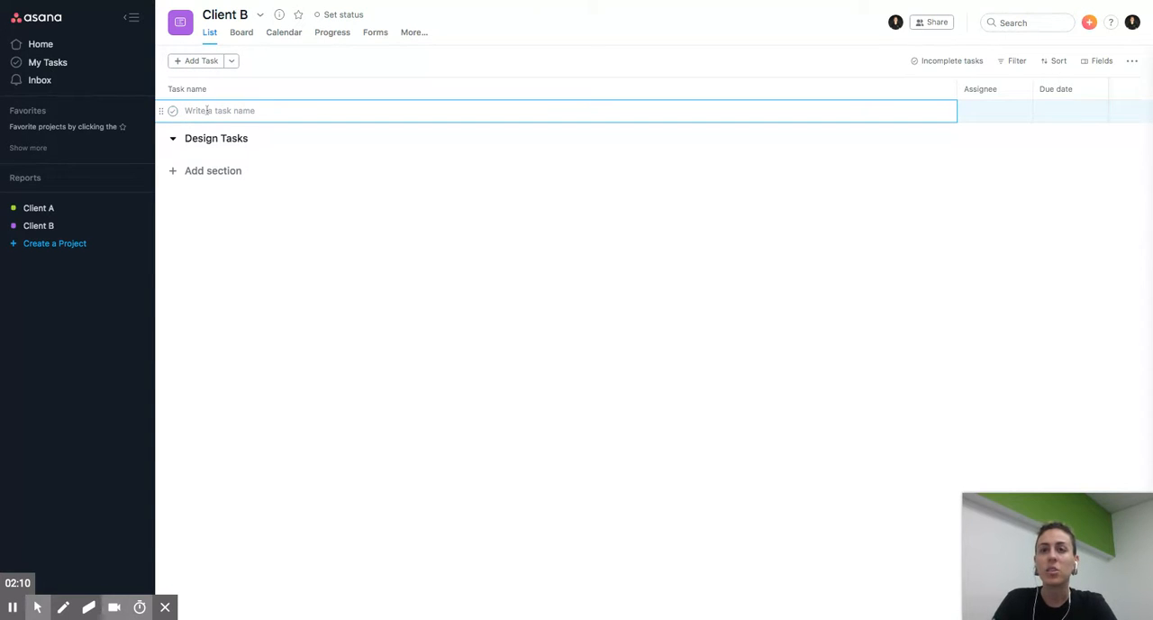
pyautogui.moveTo(162, 110); pyautogui.dragTo(162, 117)
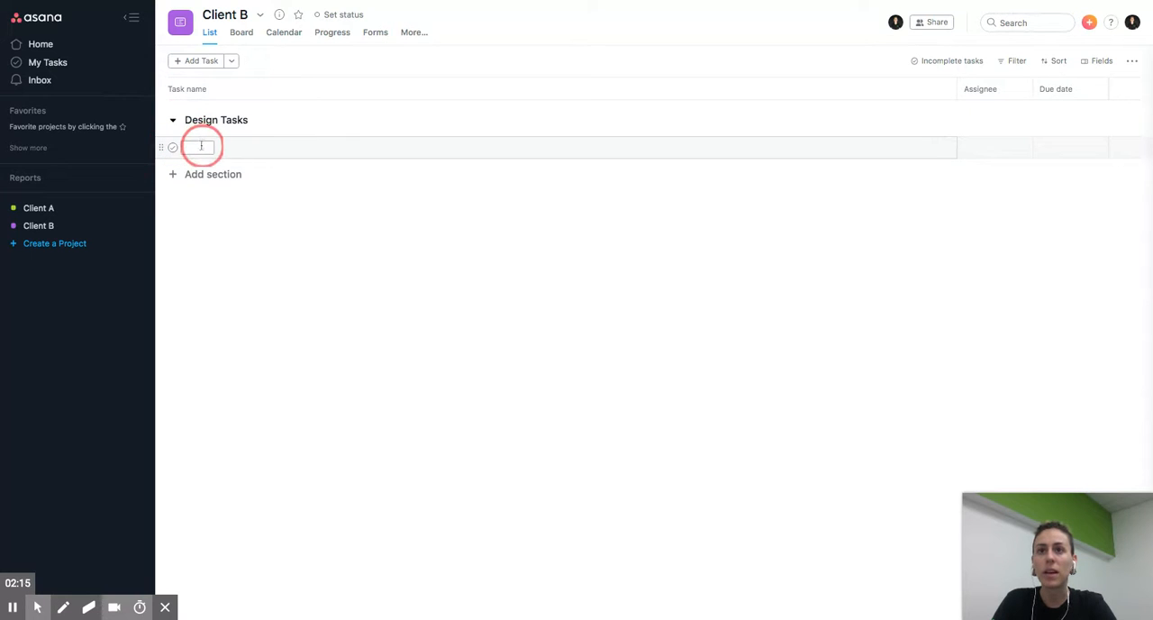
pyautogui.click(200, 147)
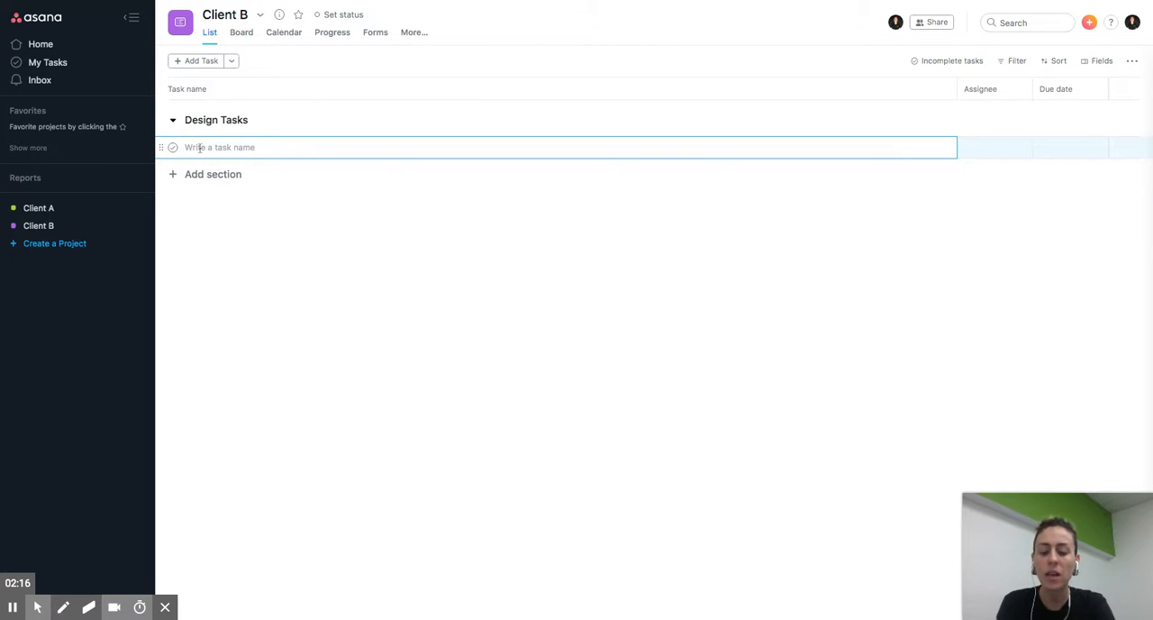
pyautogui.write('Brochure Design')
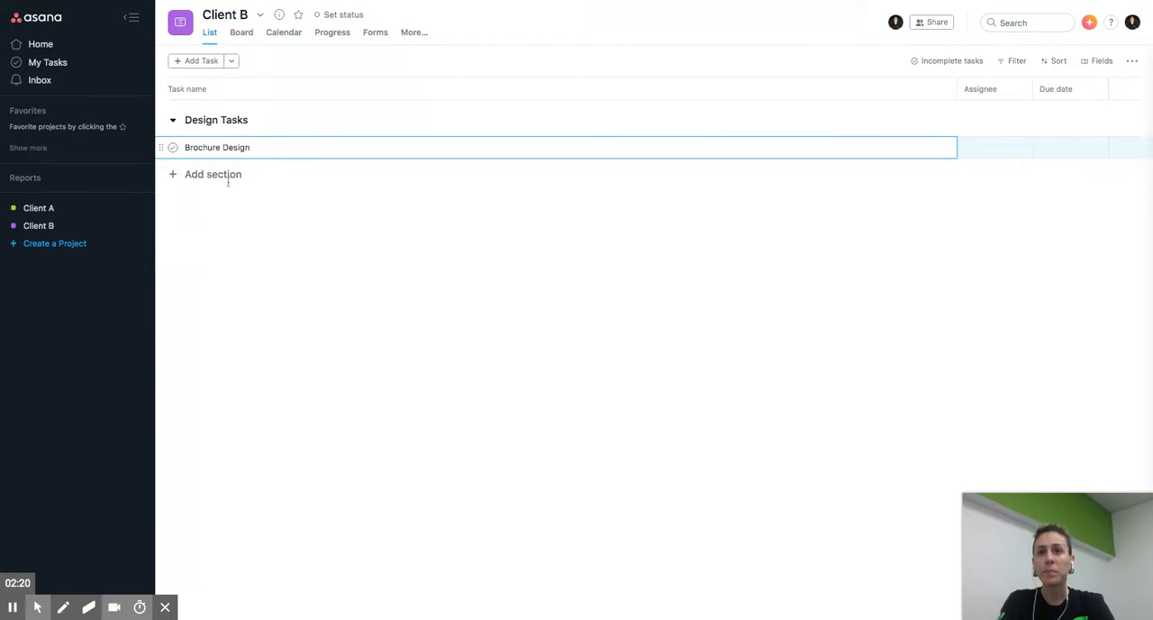
pyautogui.click(299, 297)
pyautogui.click(175, 123)
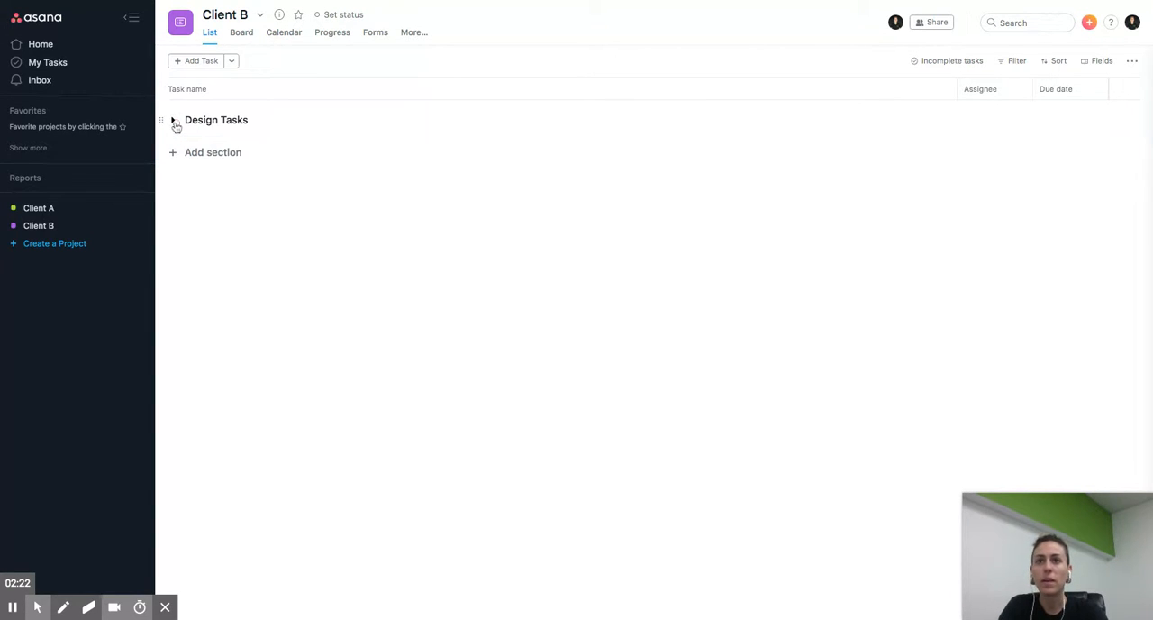
pyautogui.click(175, 123)
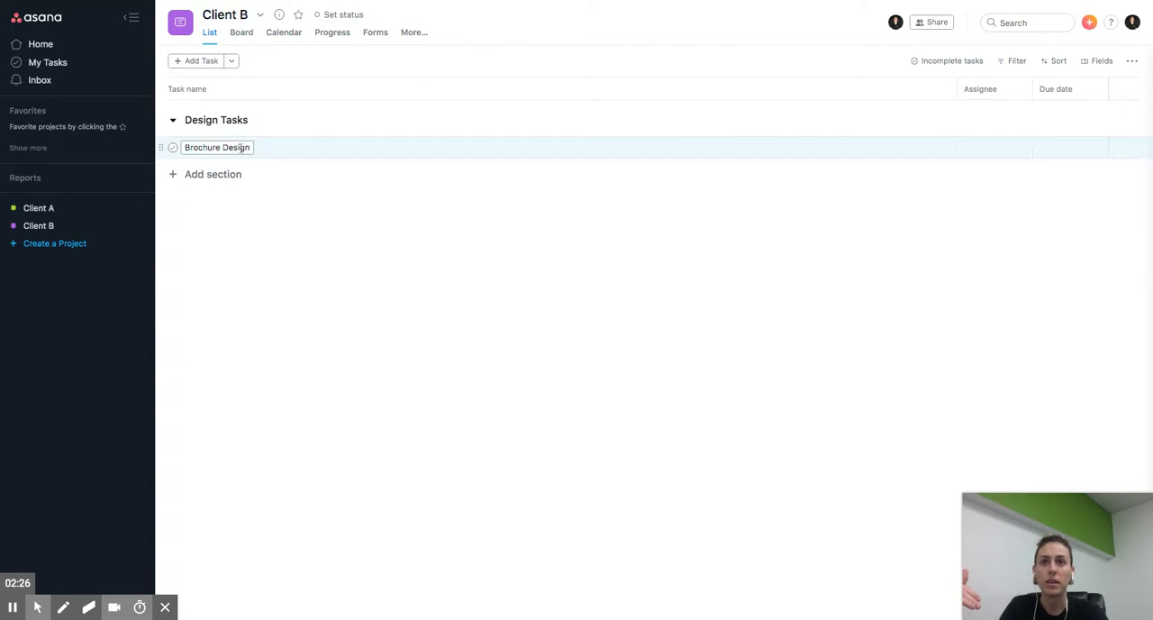
# - Add a second task named "Logo Design" directly below Brochure Design
pyautogui.click(239, 146)
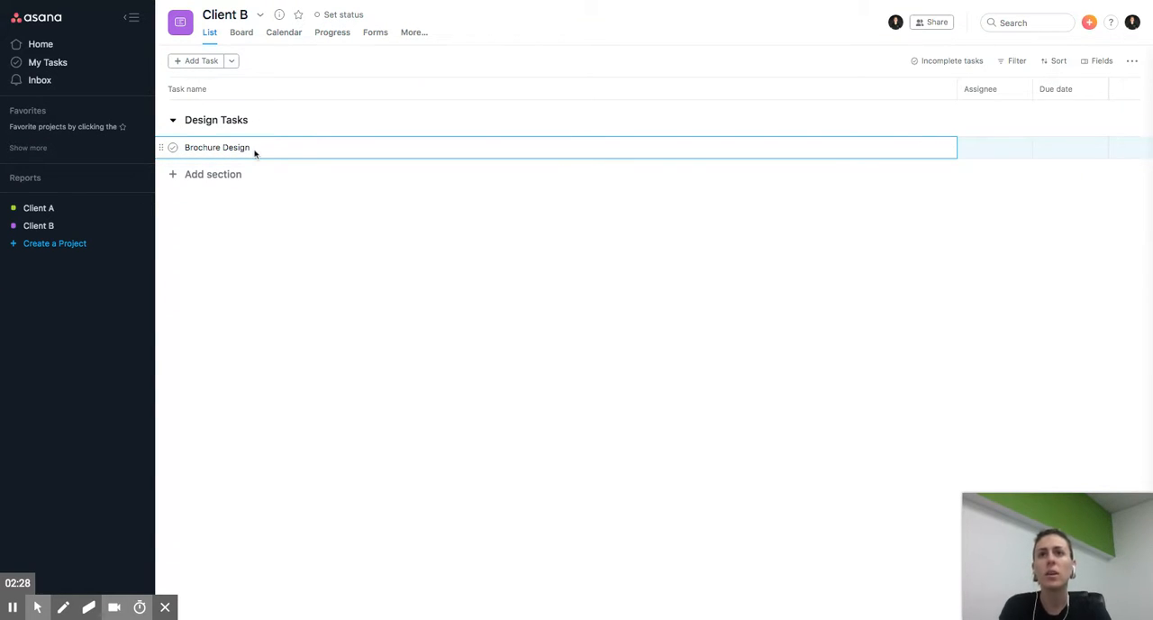
pyautogui.press('Return')
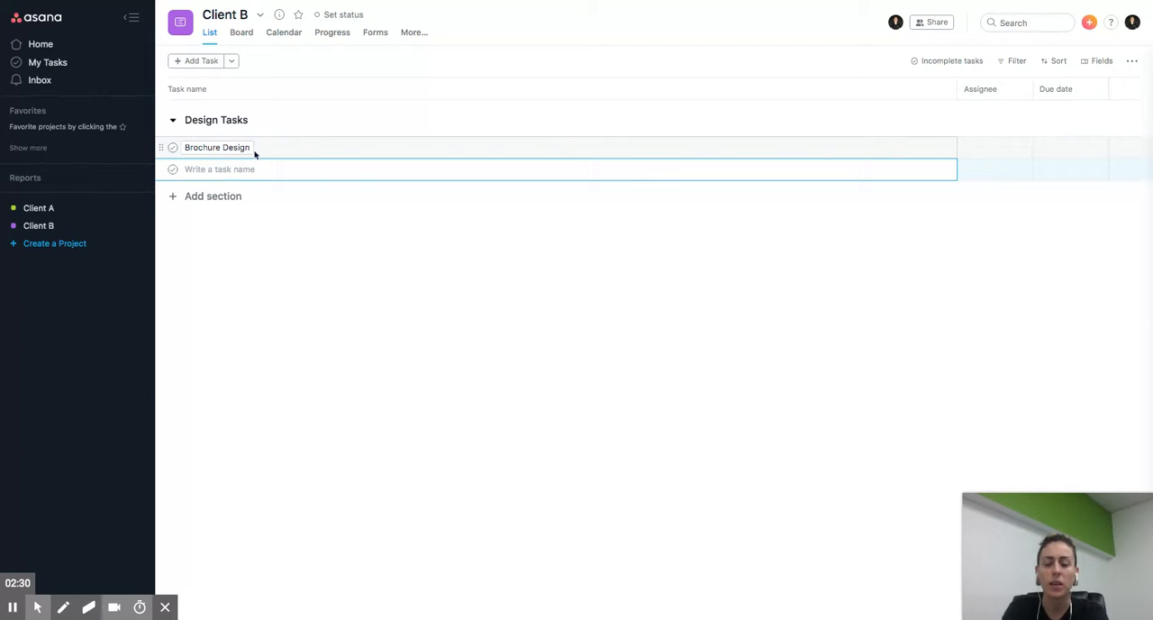
pyautogui.write('Lgo de')
pyautogui.press('BackSpace')
pyautogui.press('BackSpace')
pyautogui.press('BackSpace')
pyautogui.press('BackSpace')
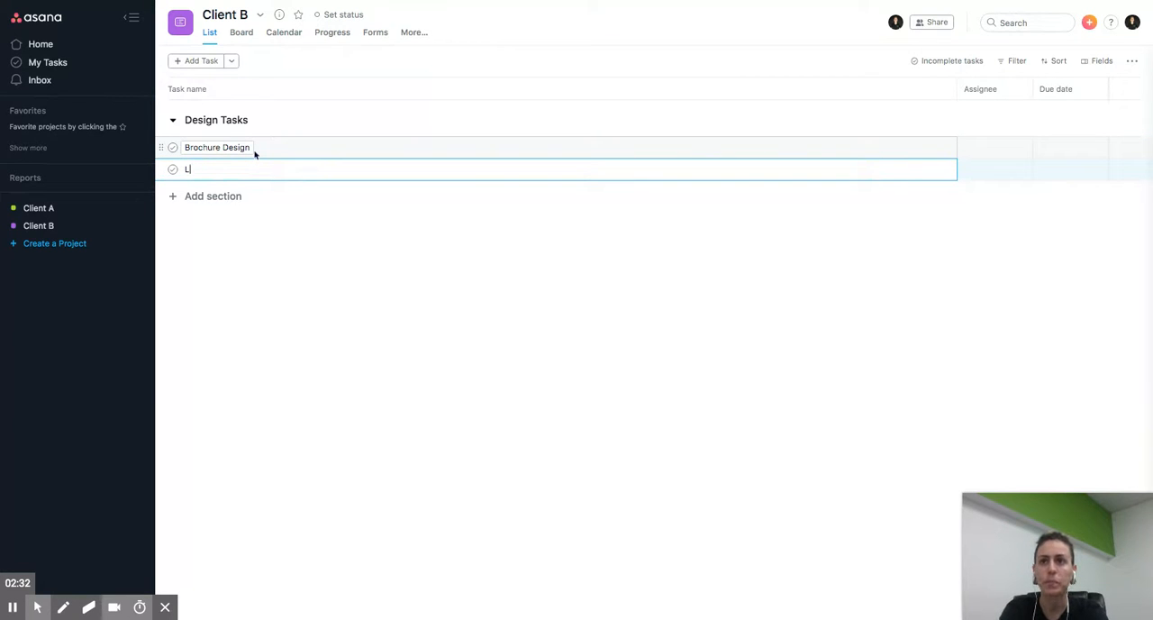
pyautogui.write('ogo Design')
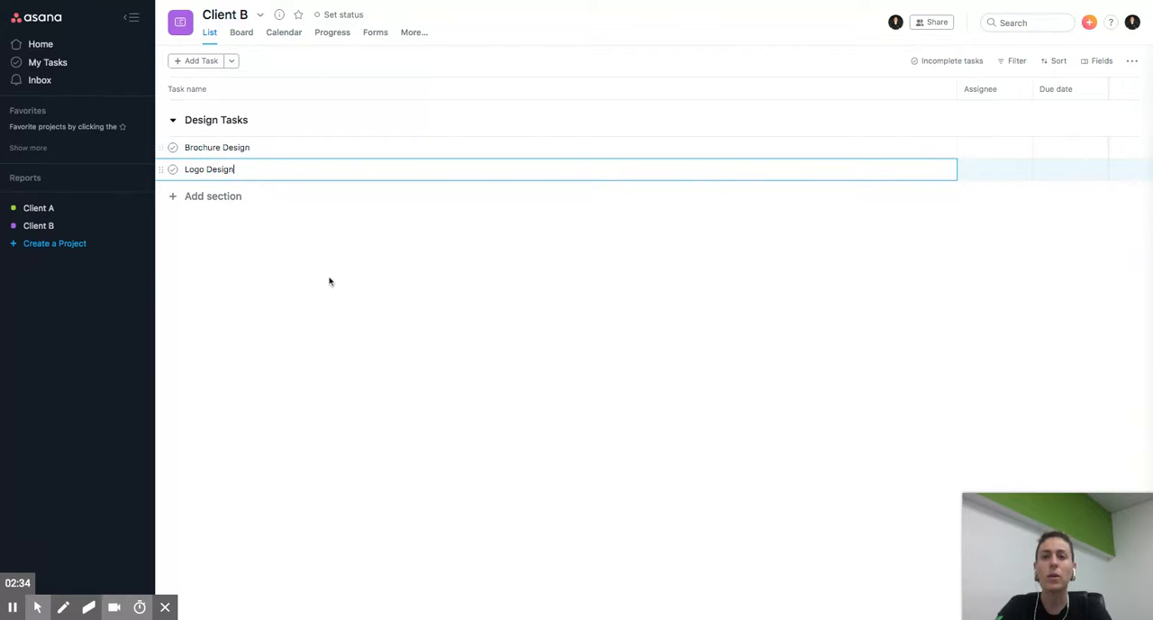
pyautogui.click(333, 301)
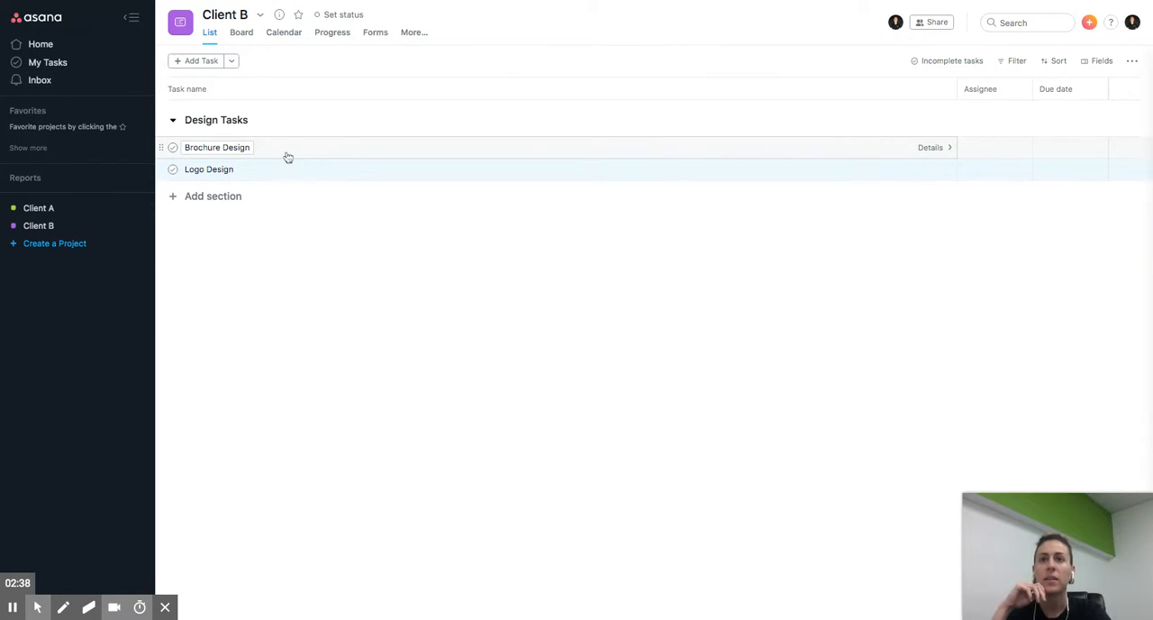
# - Open the Brochure Design task's details and enter the description "Please design a brochure" followed by "Use these specs:" on a new line
pyautogui.click(296, 148)
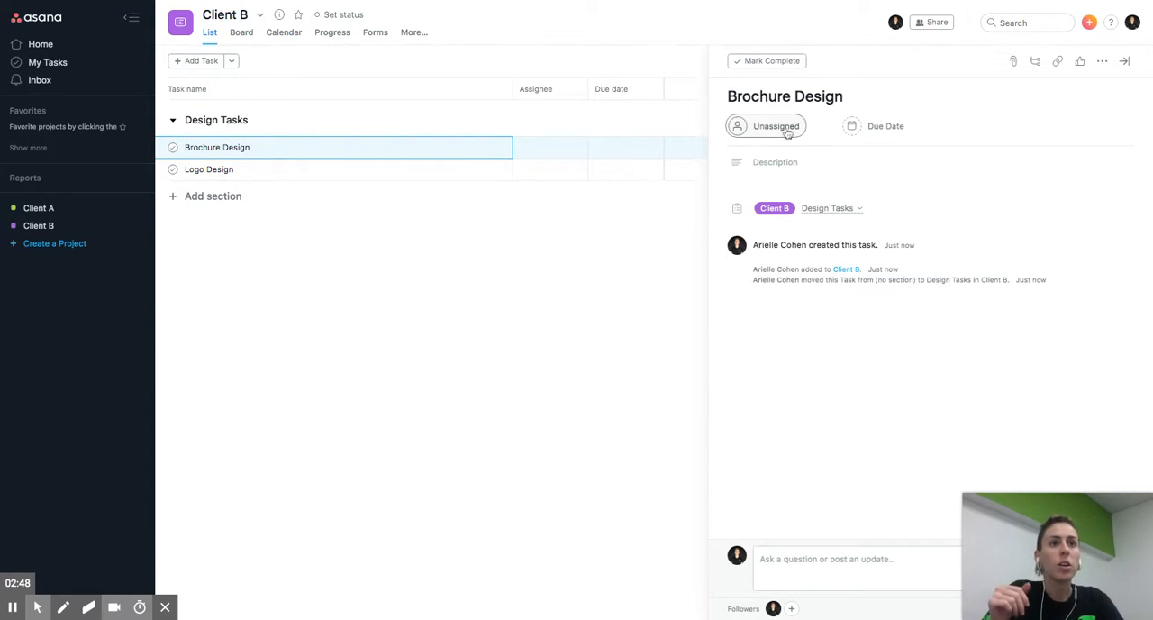
pyautogui.click(761, 161)
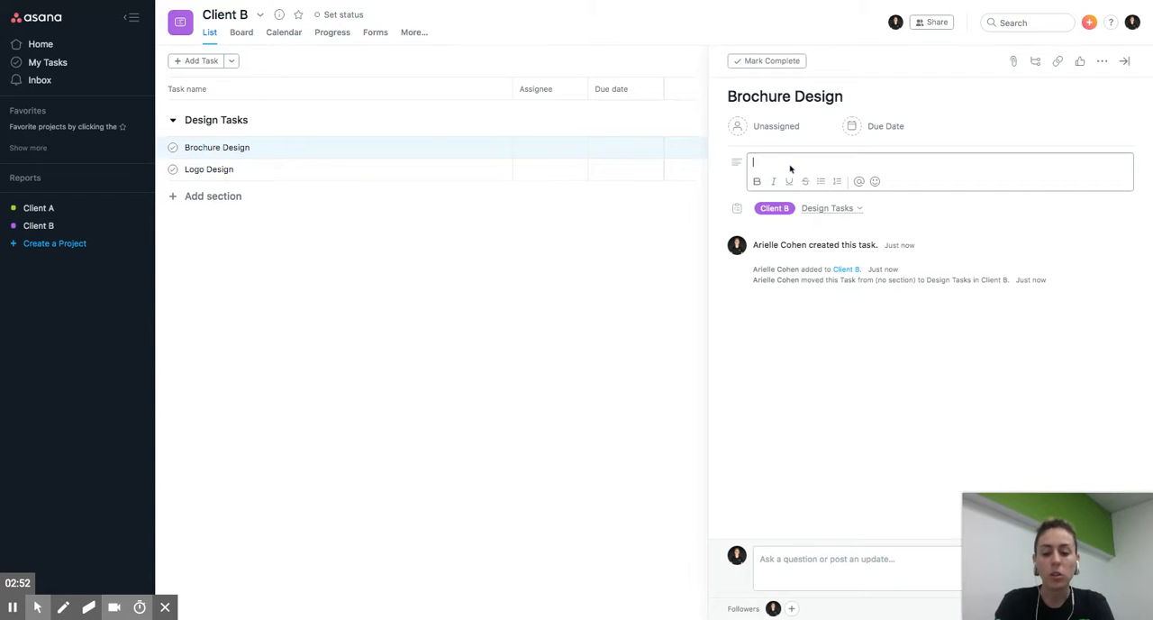
pyautogui.write('Please desig')
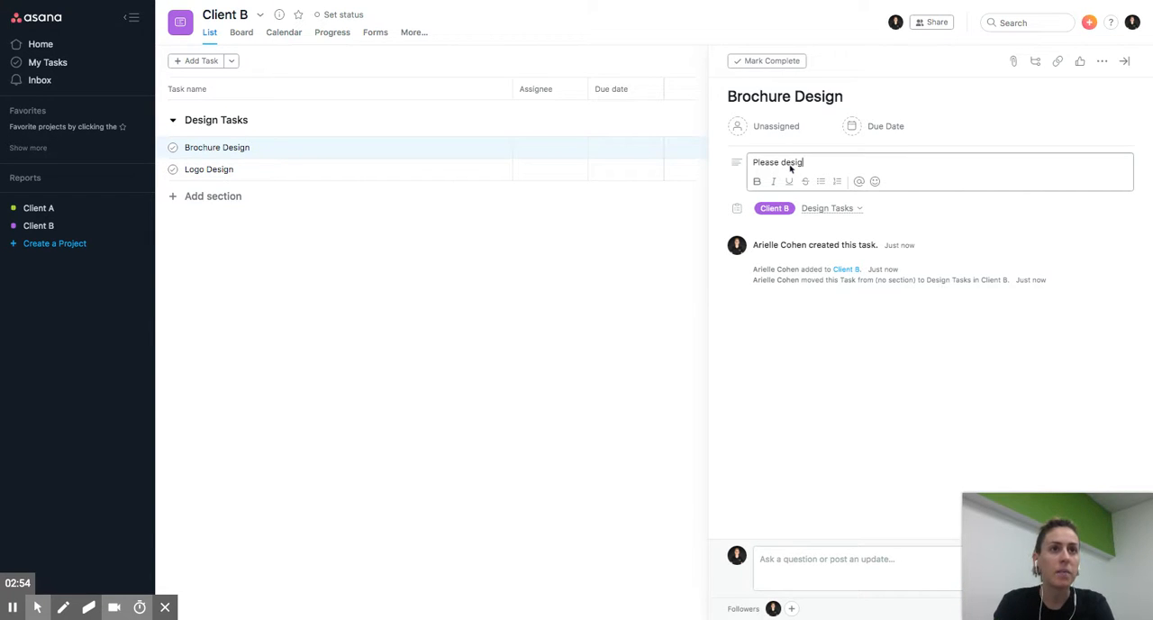
pyautogui.write('n a brochure')
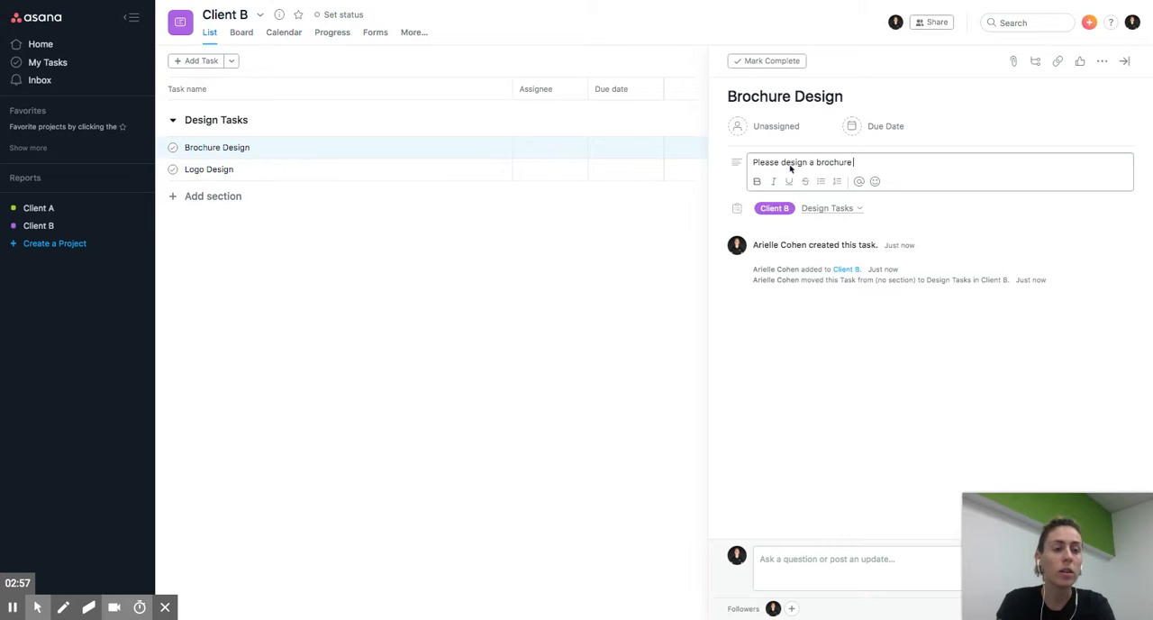
pyautogui.press('Return')
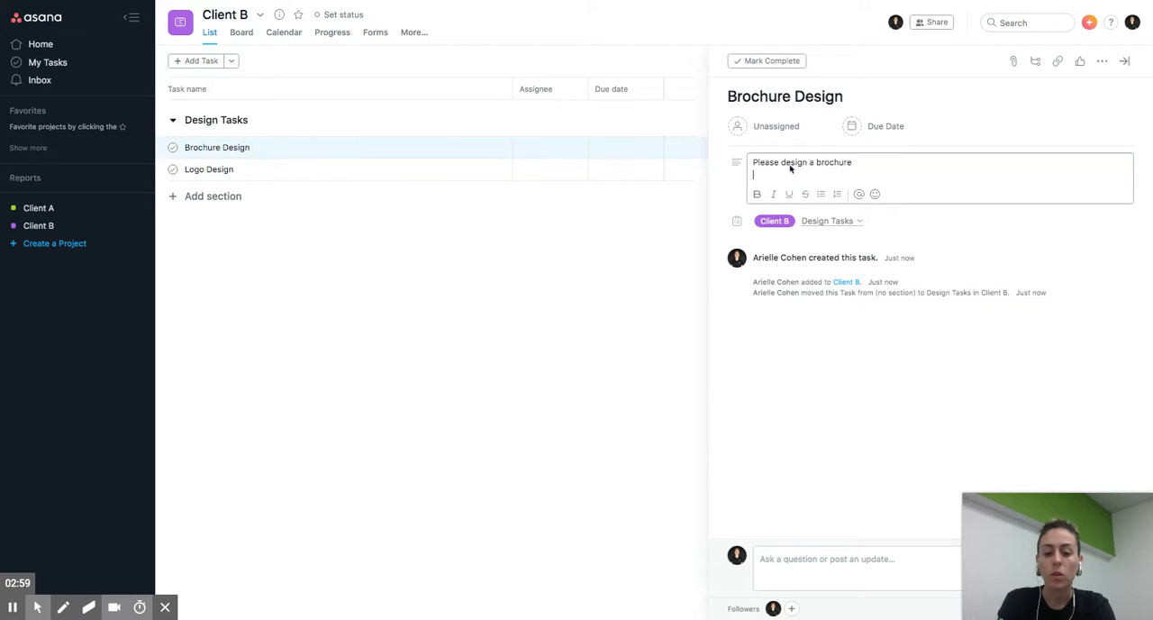
pyautogui.write('Use these')
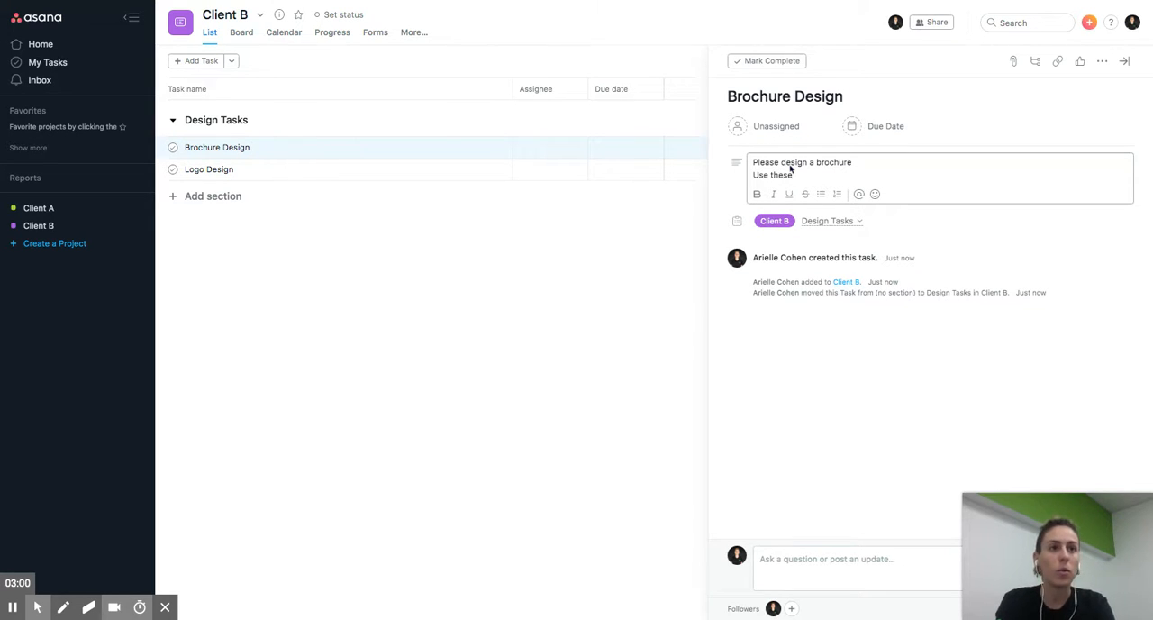
pyautogui.write(' specs')
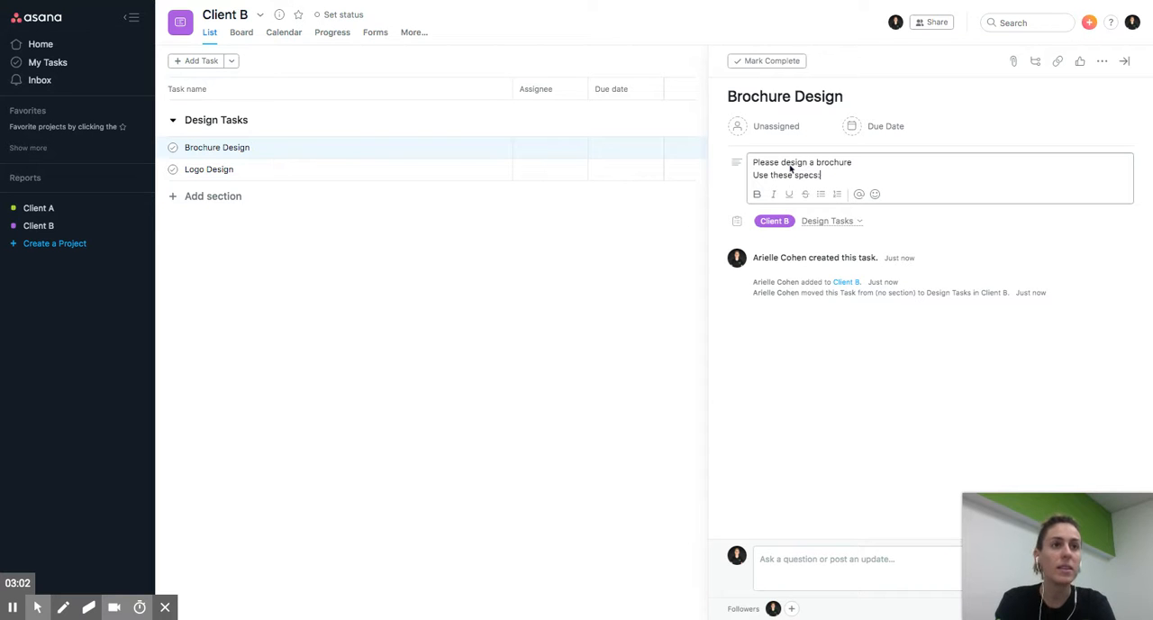
pyautogui.write(':')
pyautogui.press('Return')
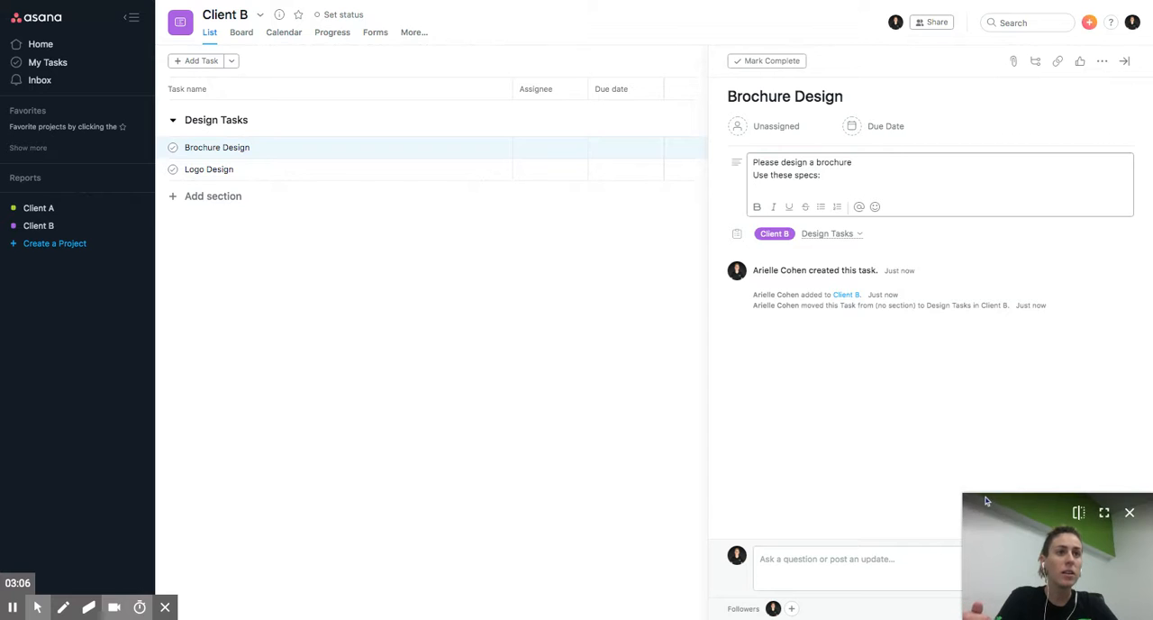
pyautogui.moveTo(985, 501); pyautogui.dragTo(978, 500)
pyautogui.click(830, 440)
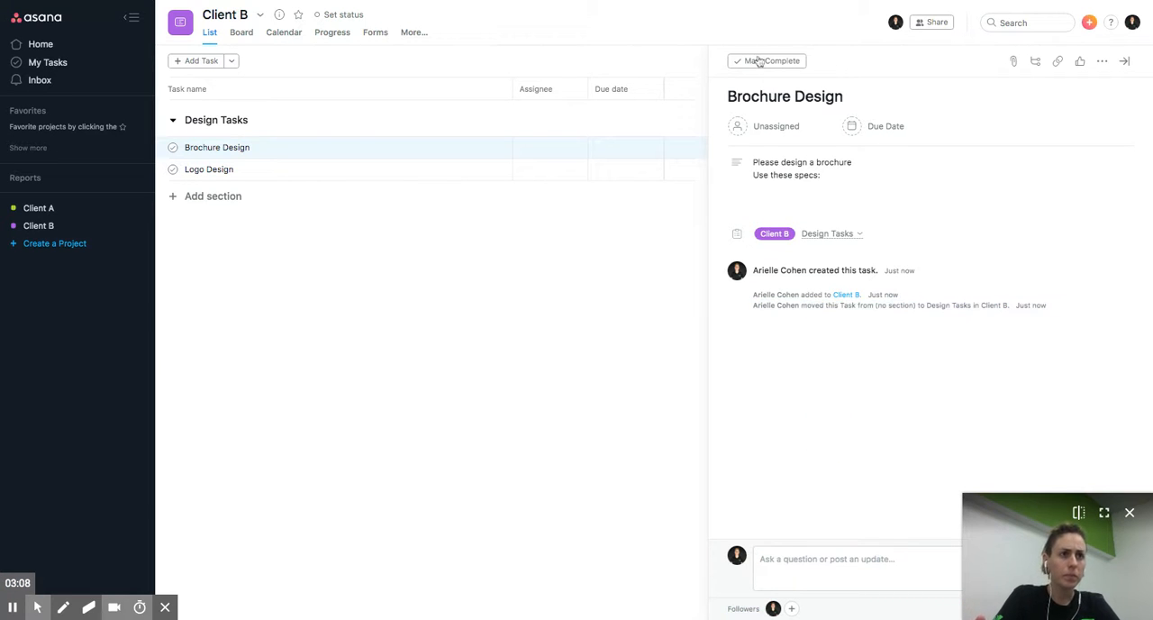
# - Check the assignee choices for the Brochure Design task and view the Client B project's sharing settings
pyautogui.click(765, 130)
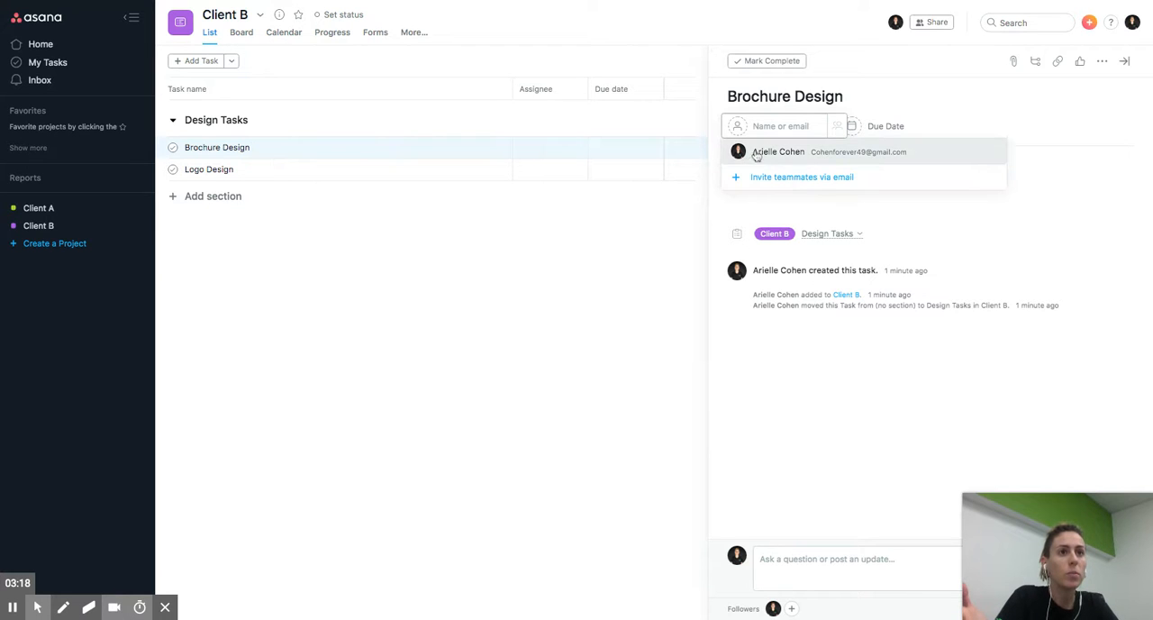
pyautogui.click(826, 201)
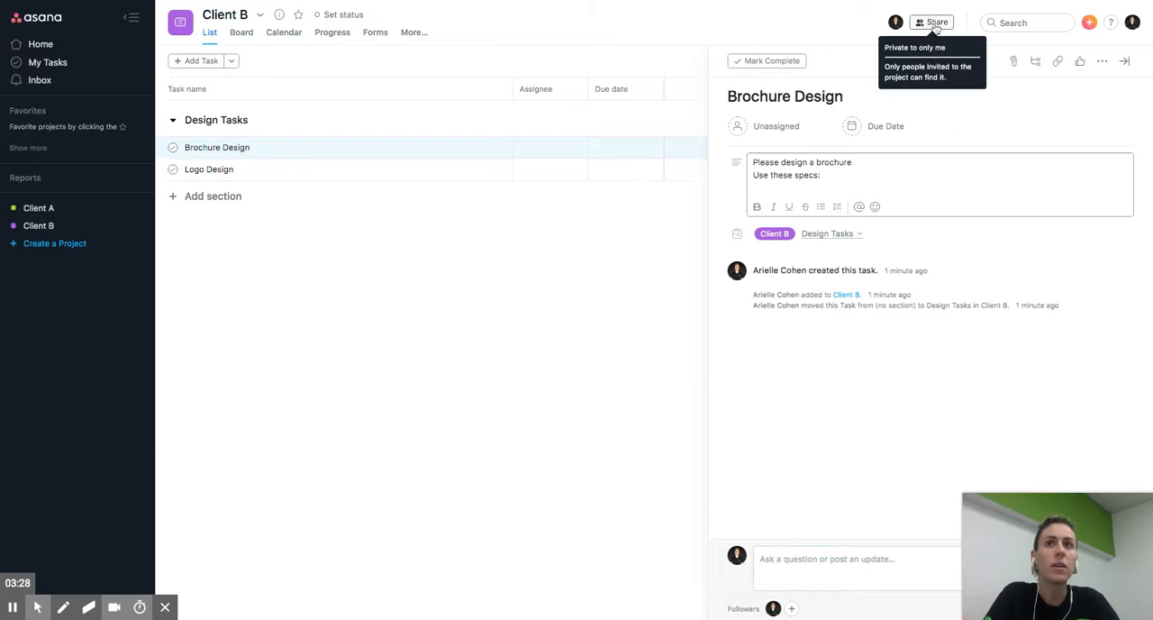
pyautogui.click(935, 24)
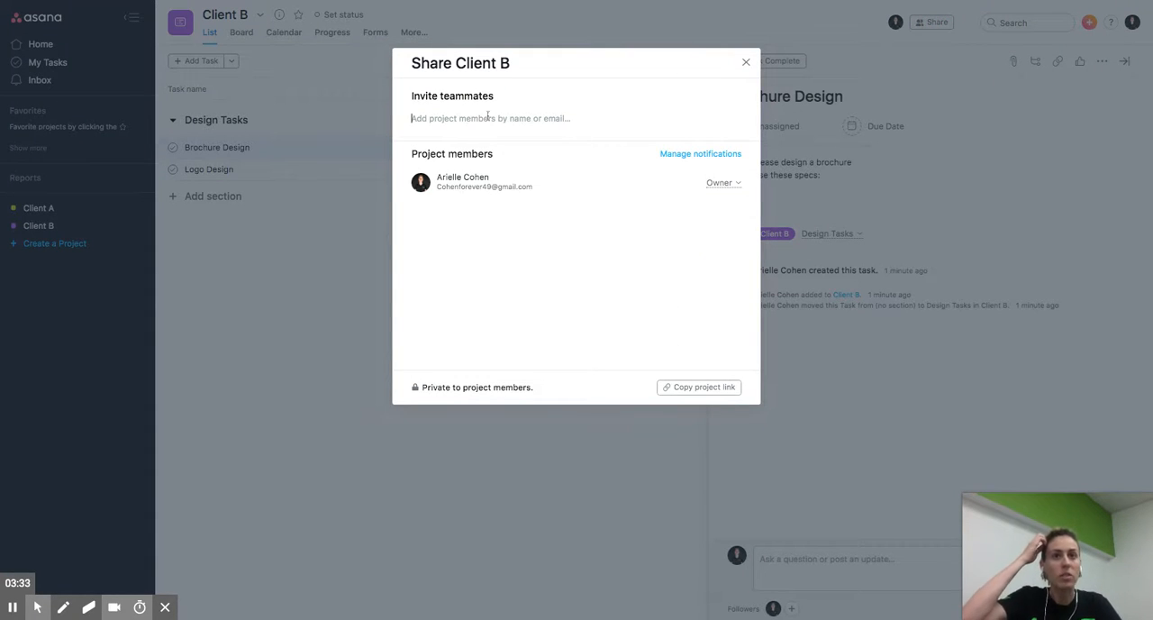
pyautogui.click(745, 63)
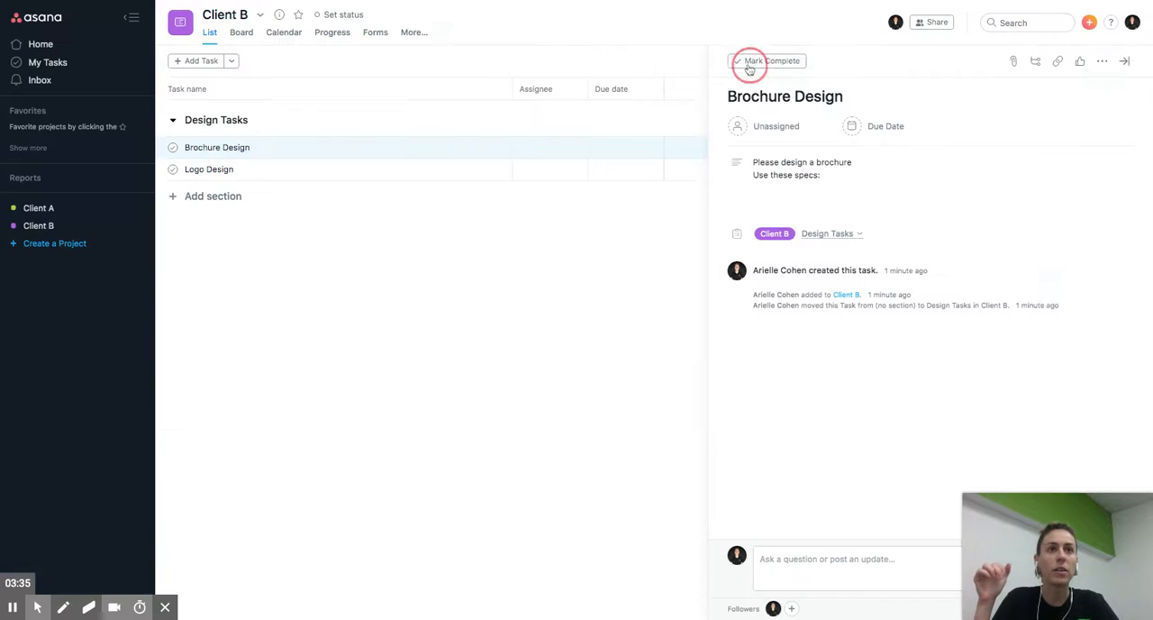
# - Assign the Brochure Design task to the project owner and set its due date to December 20, 2019
pyautogui.click(776, 127)
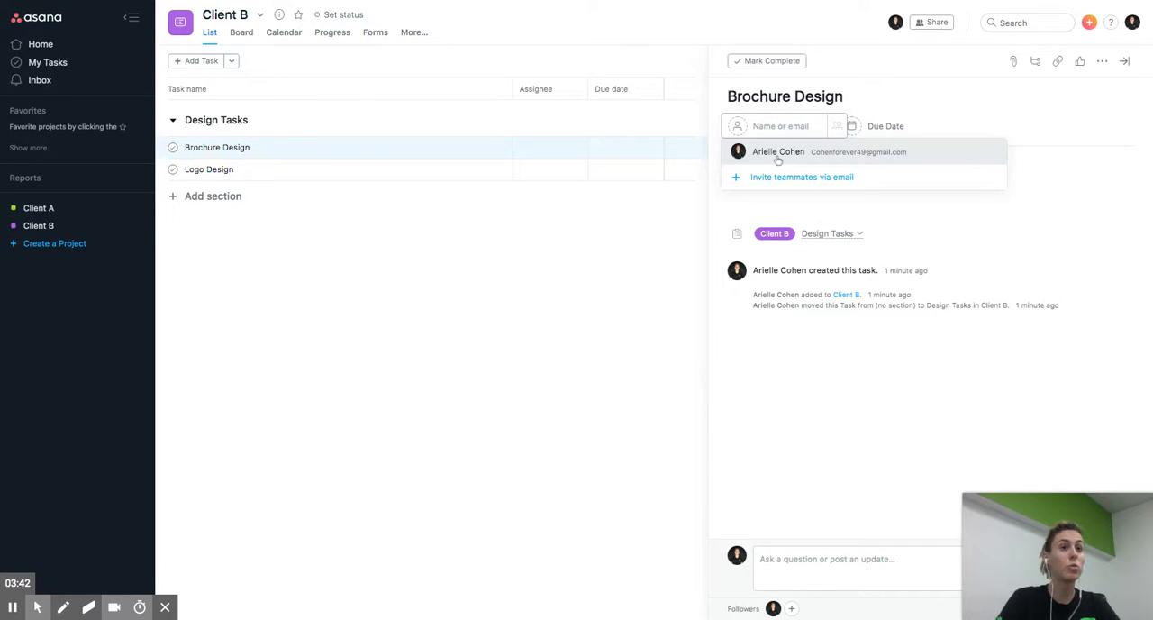
pyautogui.click(777, 153)
pyautogui.click(877, 128)
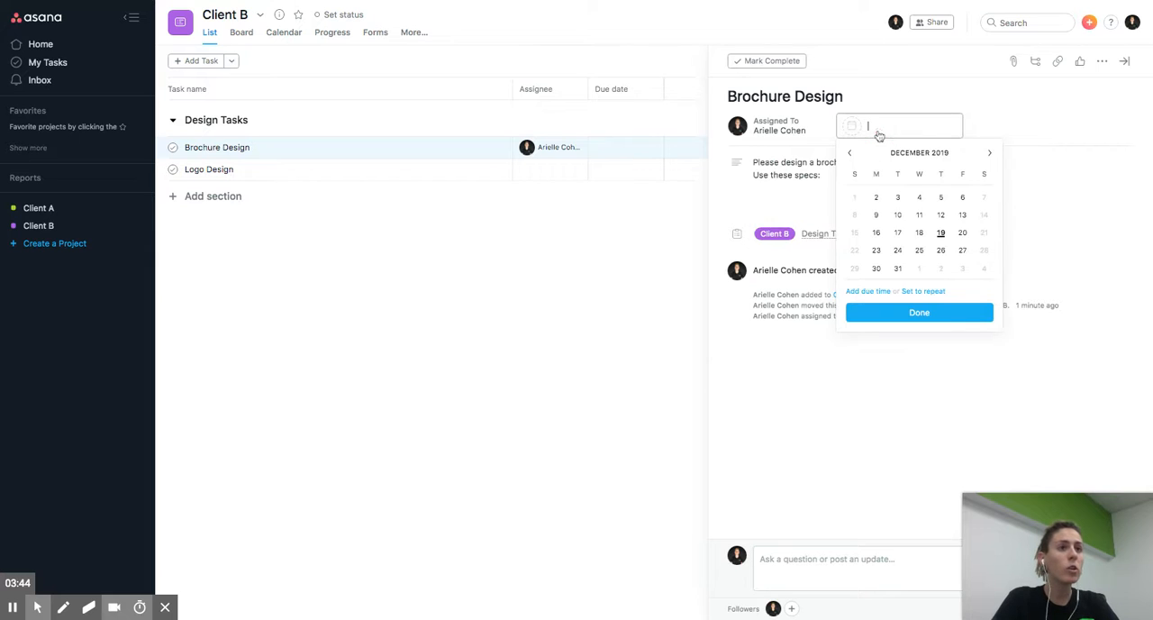
pyautogui.click(961, 233)
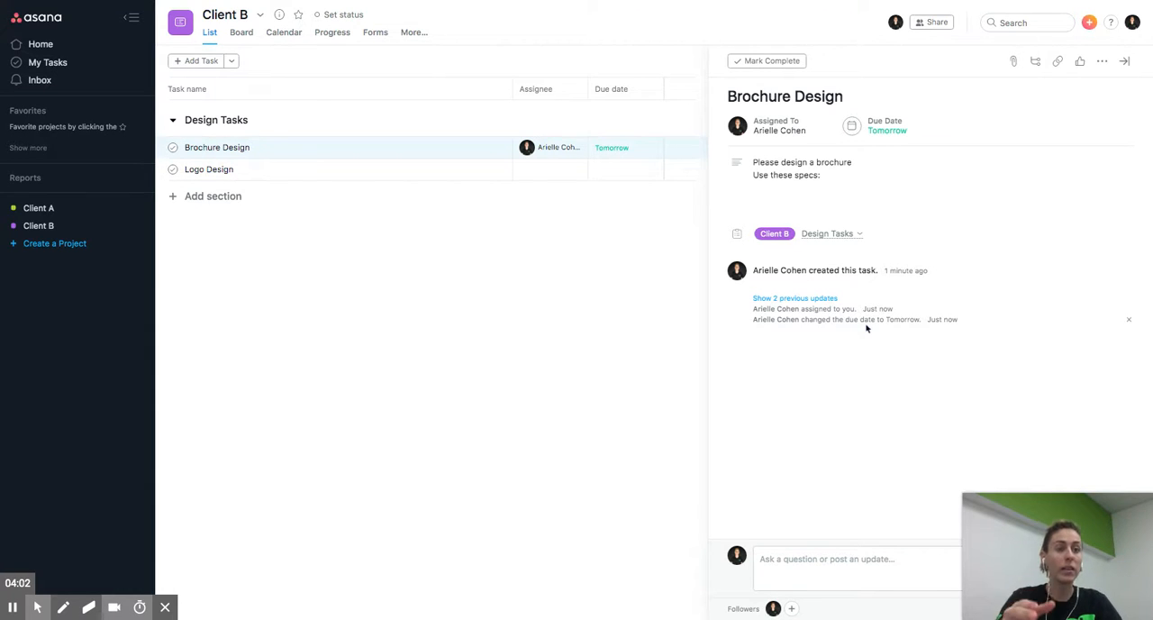
# - Draft a comment on the Brochure Design task that mentions the assignee and asks "hows the project looking?"
pyautogui.click(840, 582)
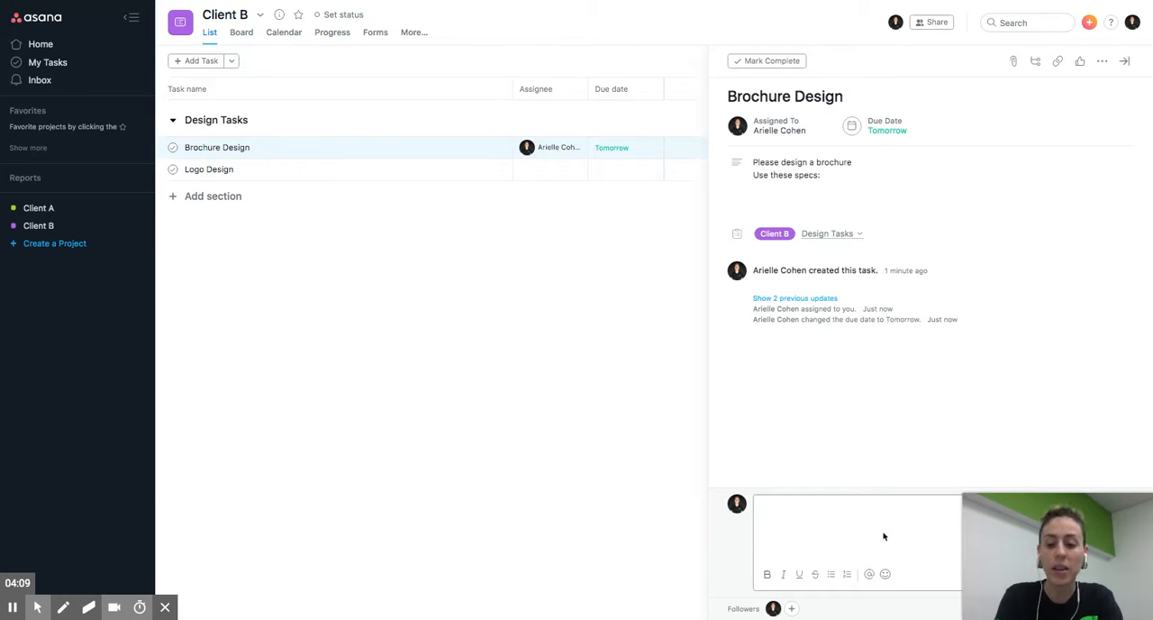
pyautogui.write('@Arielle Cohen')
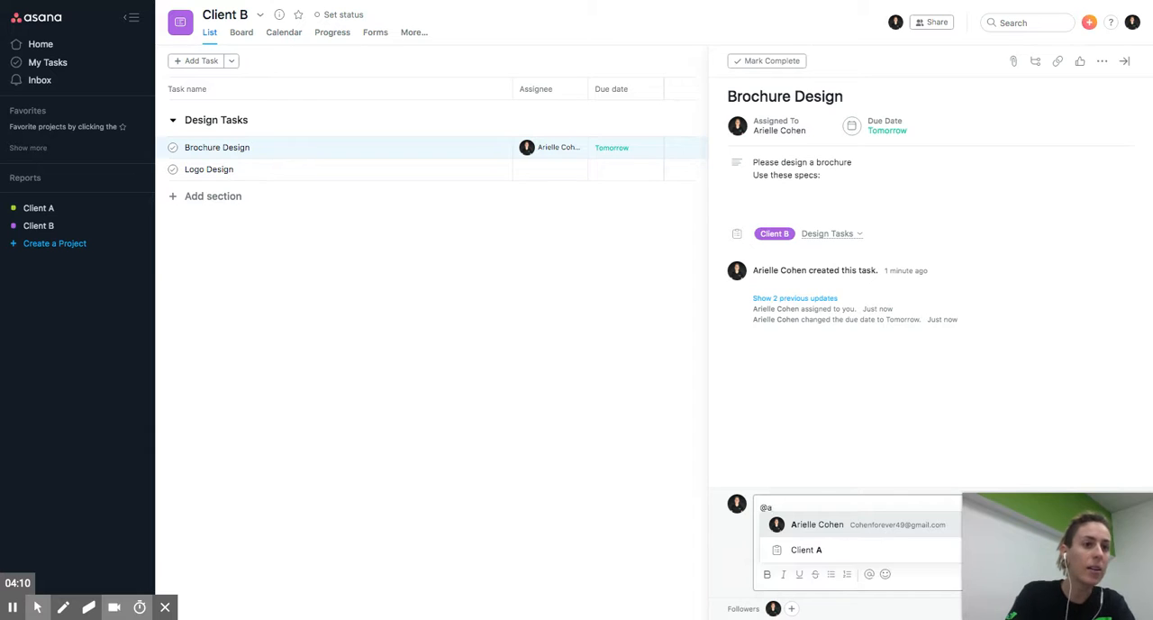
pyautogui.press('Return')
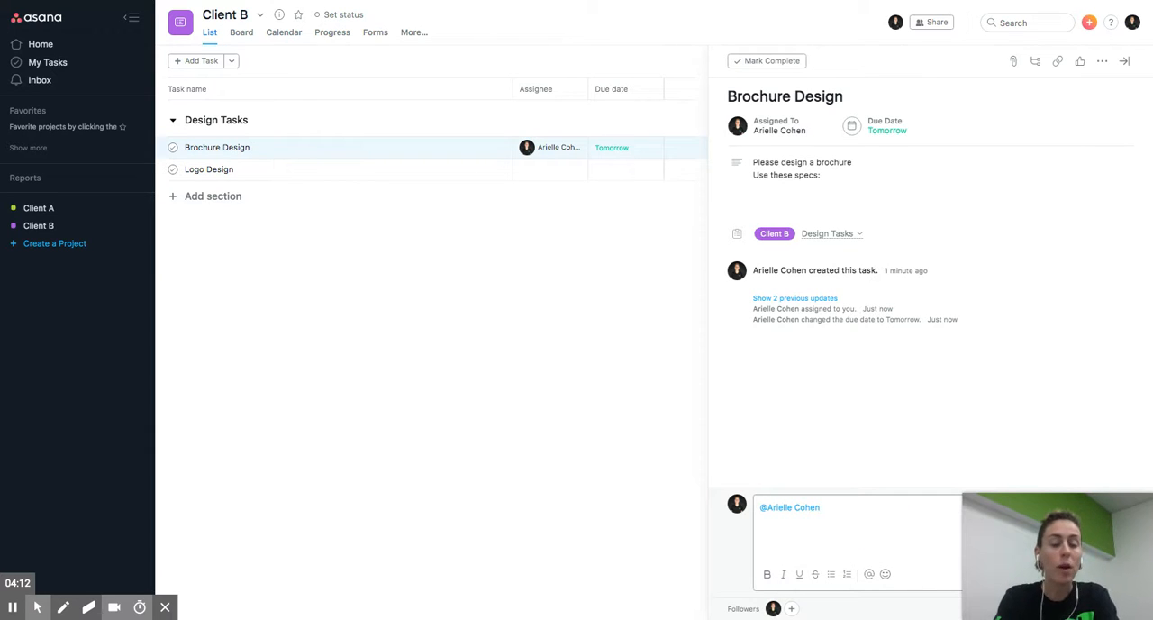
pyautogui.write('hows t')
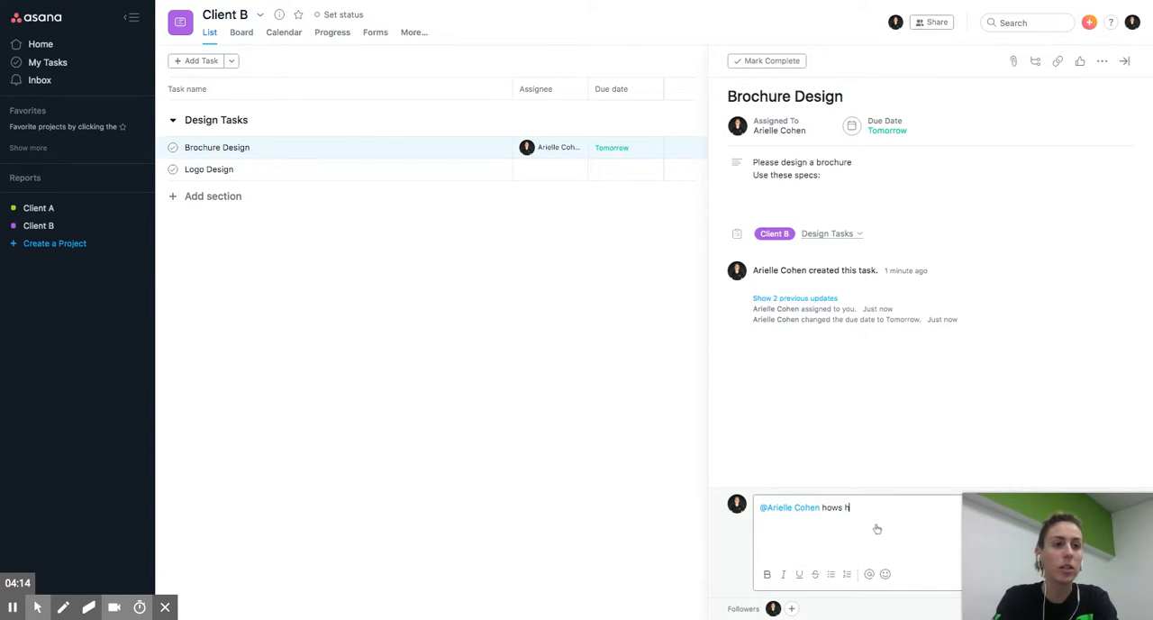
pyautogui.write('he pr')
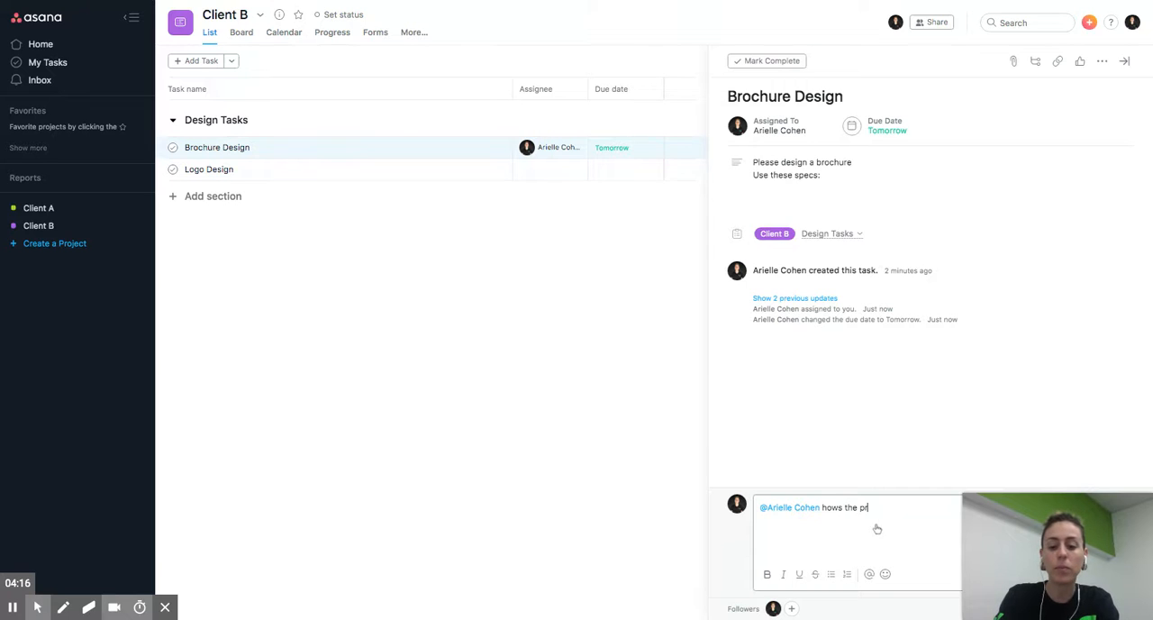
pyautogui.write('oject looing')
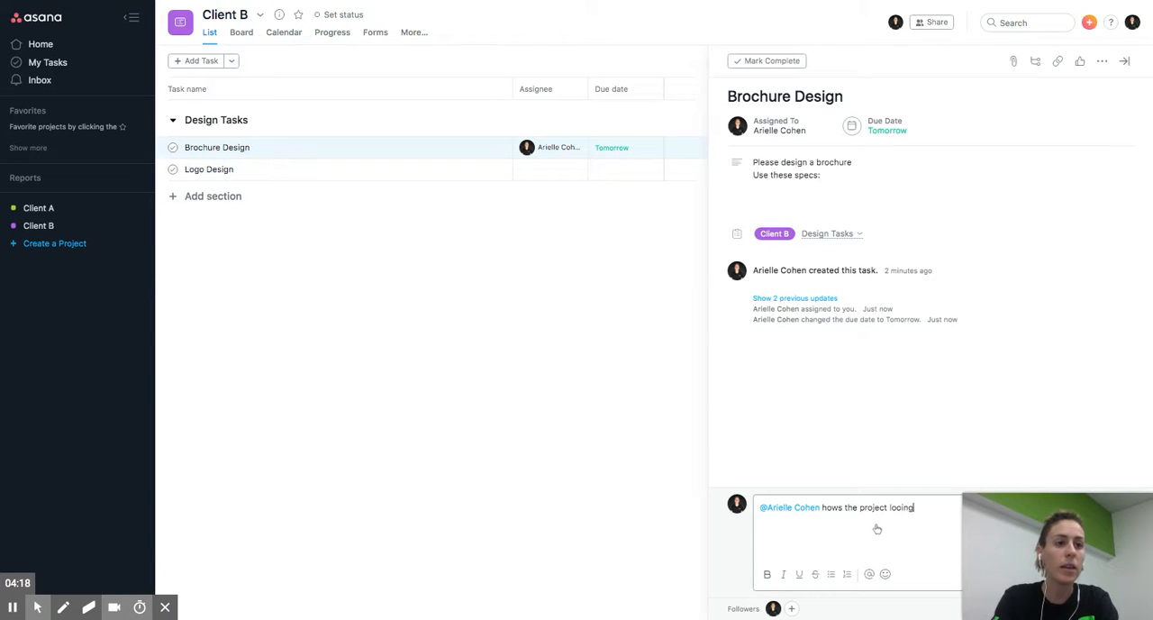
pyautogui.press('BackSpace')
pyautogui.press('BackSpace')
pyautogui.press('BackSpace')
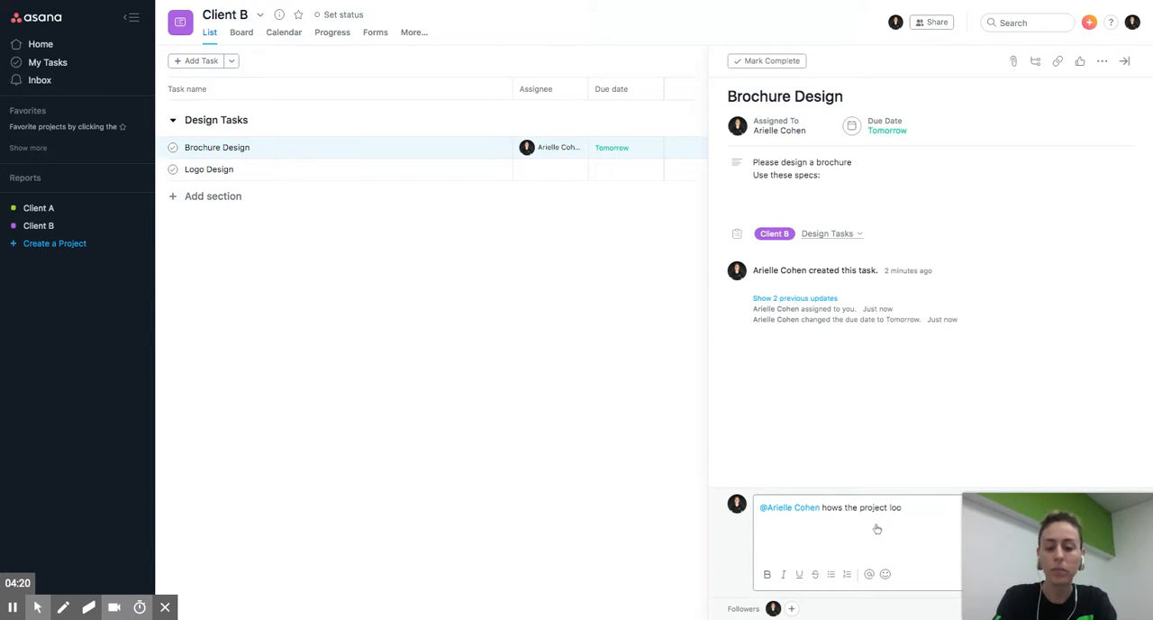
pyautogui.write('king?')
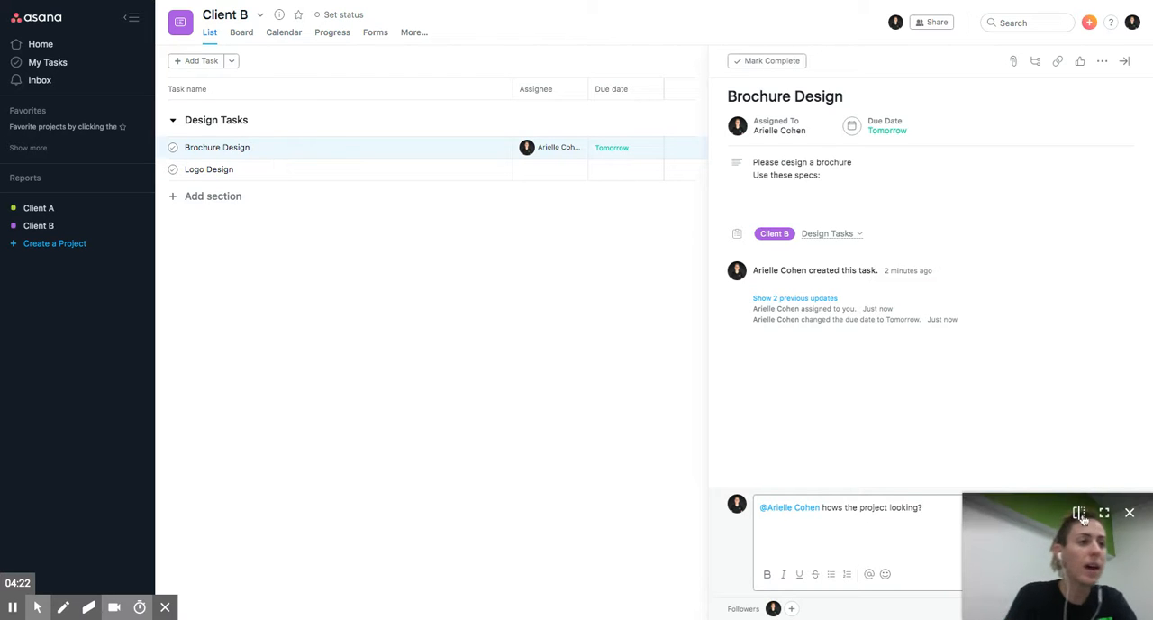
# - Delete the whole drafted comment, including the mention, without posting it
pyautogui.moveTo(991, 506); pyautogui.dragTo(934, 583)
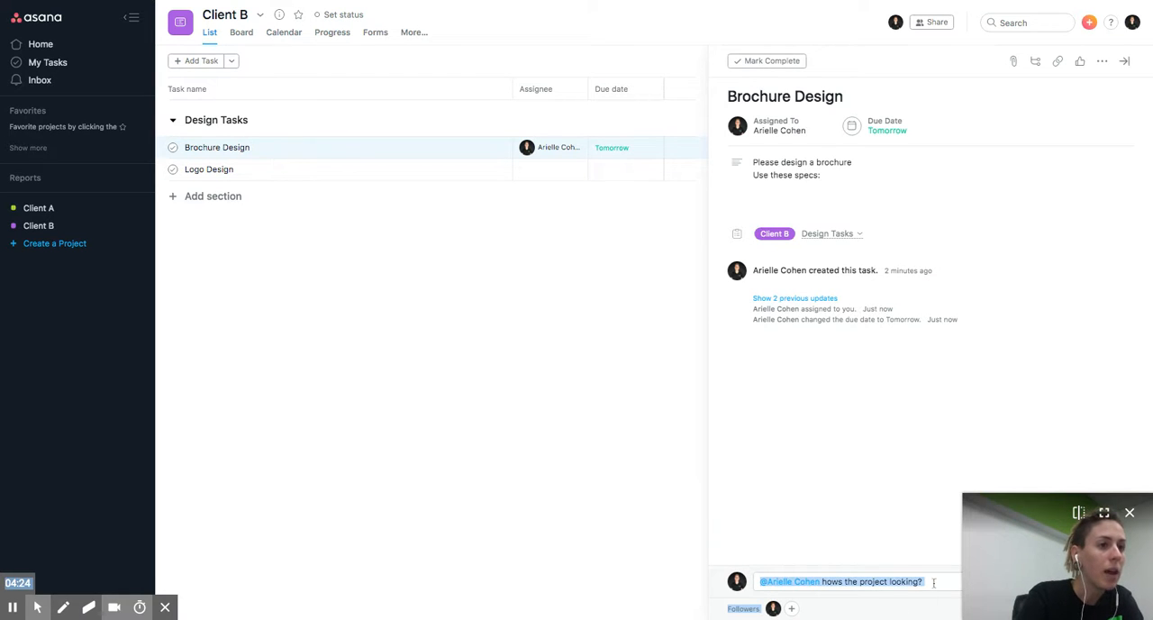
pyautogui.click(934, 583)
pyautogui.moveTo(905, 507); pyautogui.dragTo(761, 507)
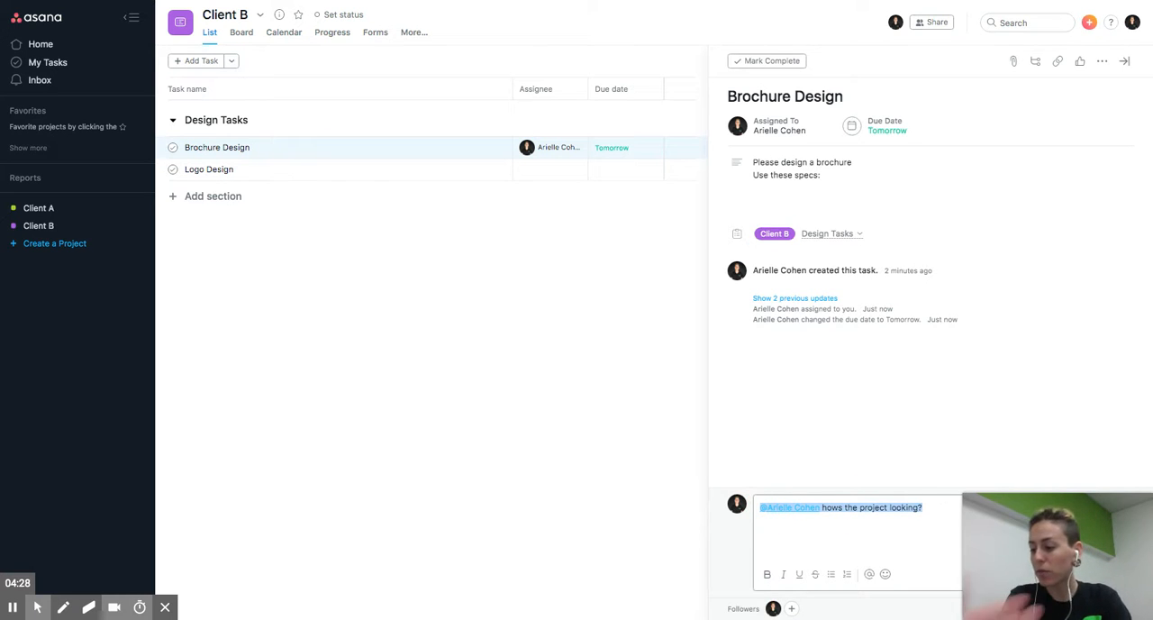
pyautogui.press('BackSpace')
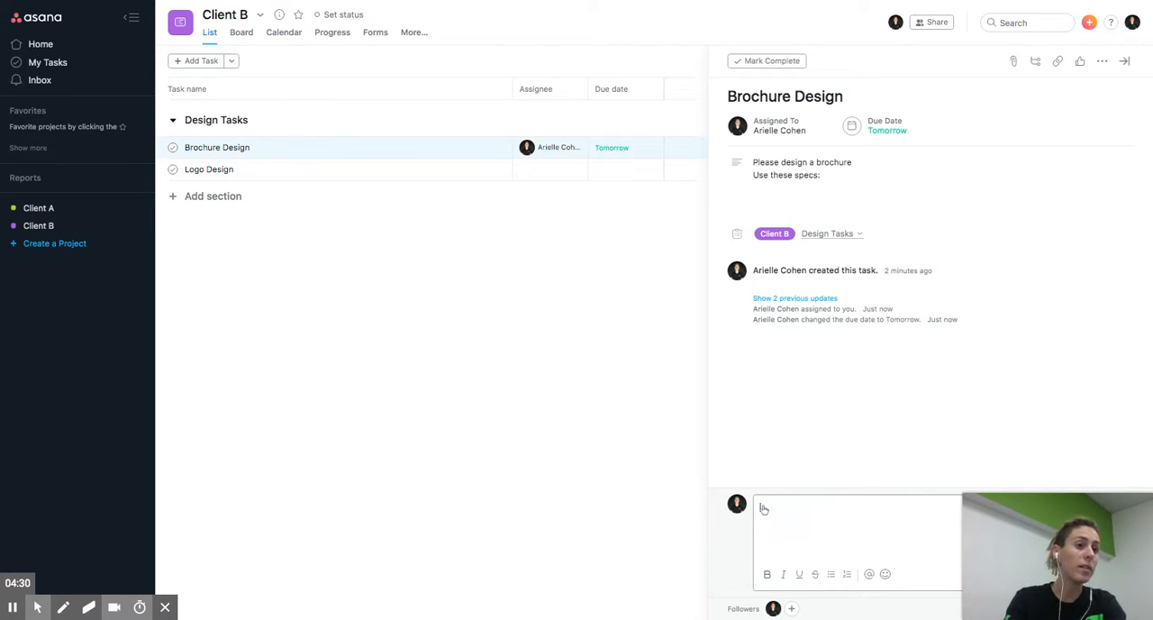
pyautogui.click(855, 387)
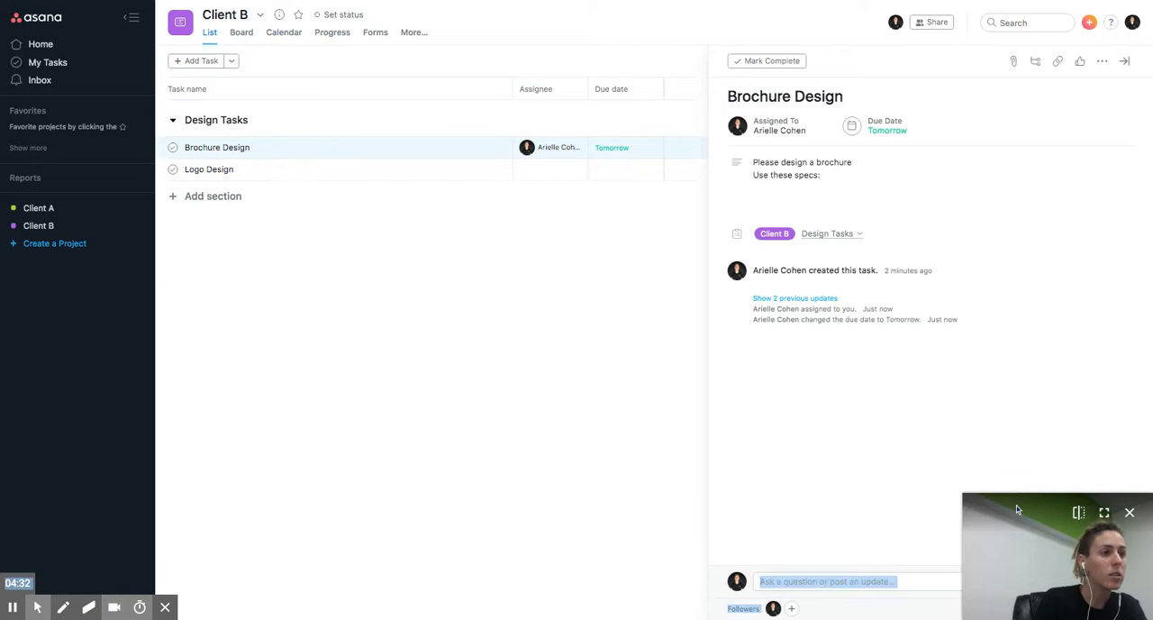
pyautogui.moveTo(1017, 509); pyautogui.dragTo(903, 471)
pyautogui.click(887, 447)
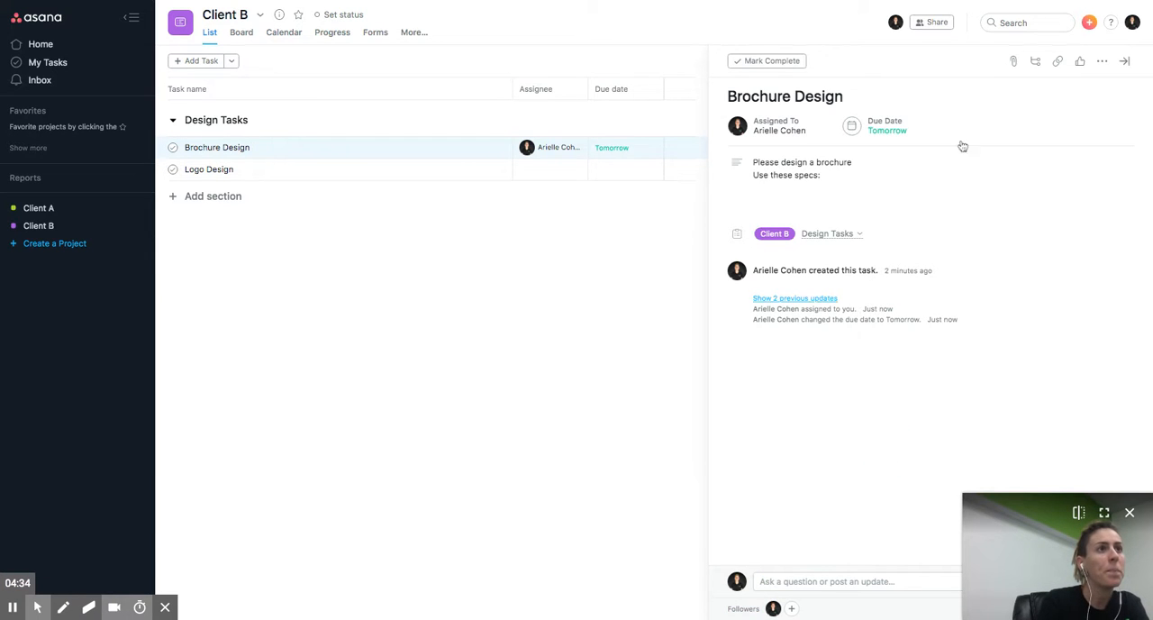
# - Add two subtasks to Brochure Design named "Logo file upload" and "Write content for brochure"
pyautogui.click(1035, 62)
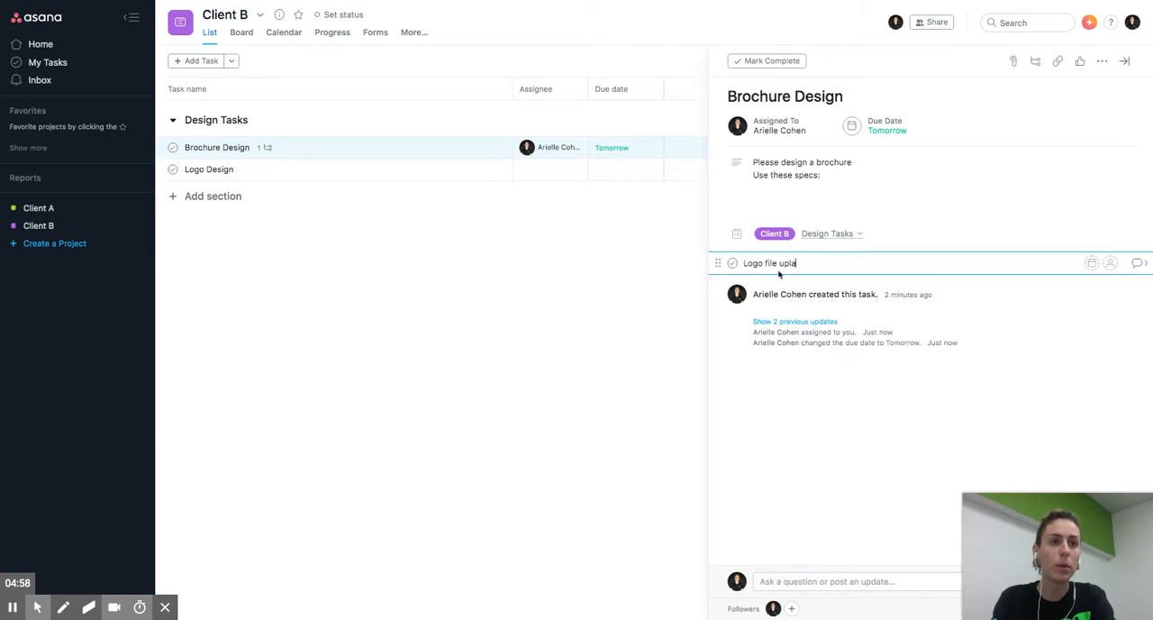
pyautogui.press('Return')
pyautogui.write('Cont')
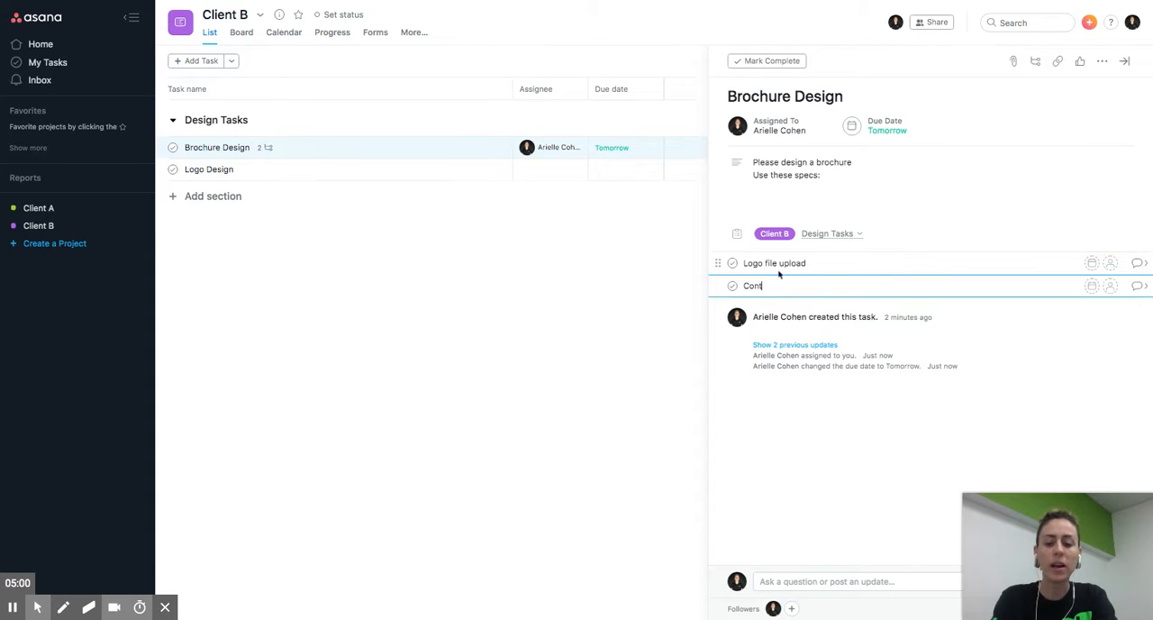
pyautogui.write('ent craw')
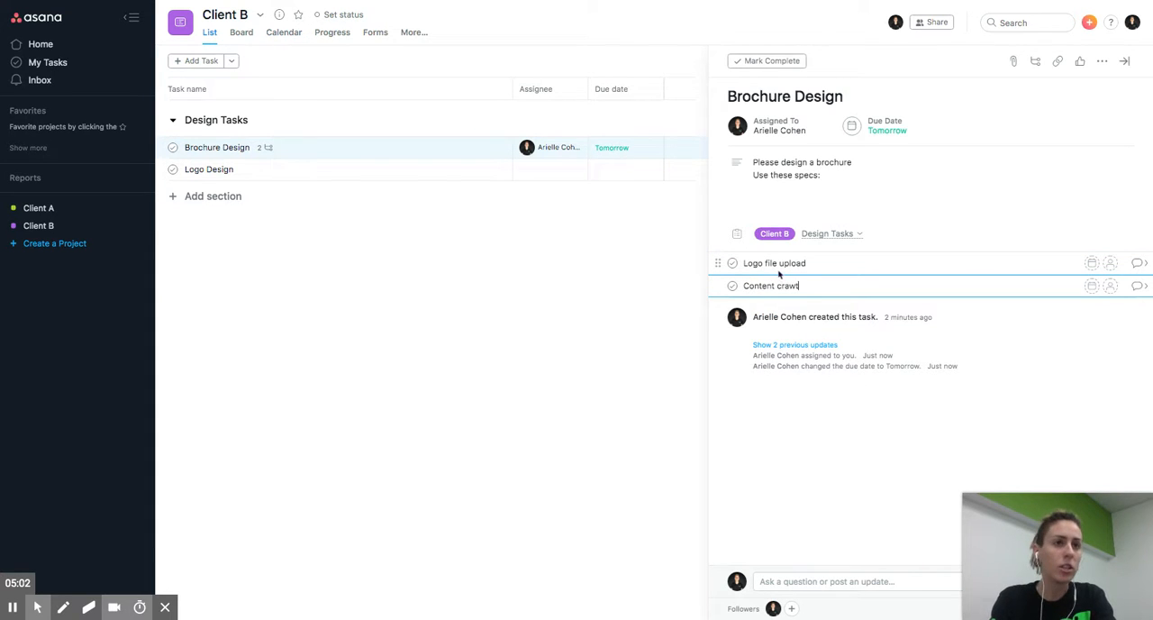
pyautogui.write('tio')
pyautogui.hotkey('ctrl', 'a')
pyautogui.write('Write c')
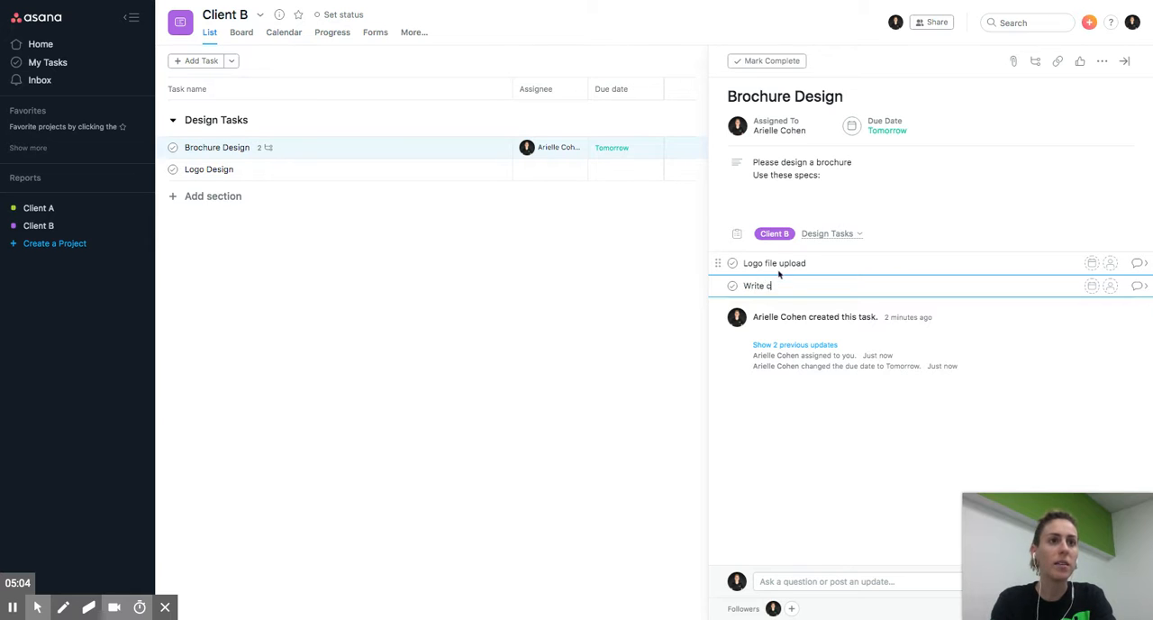
pyautogui.write('ontent')
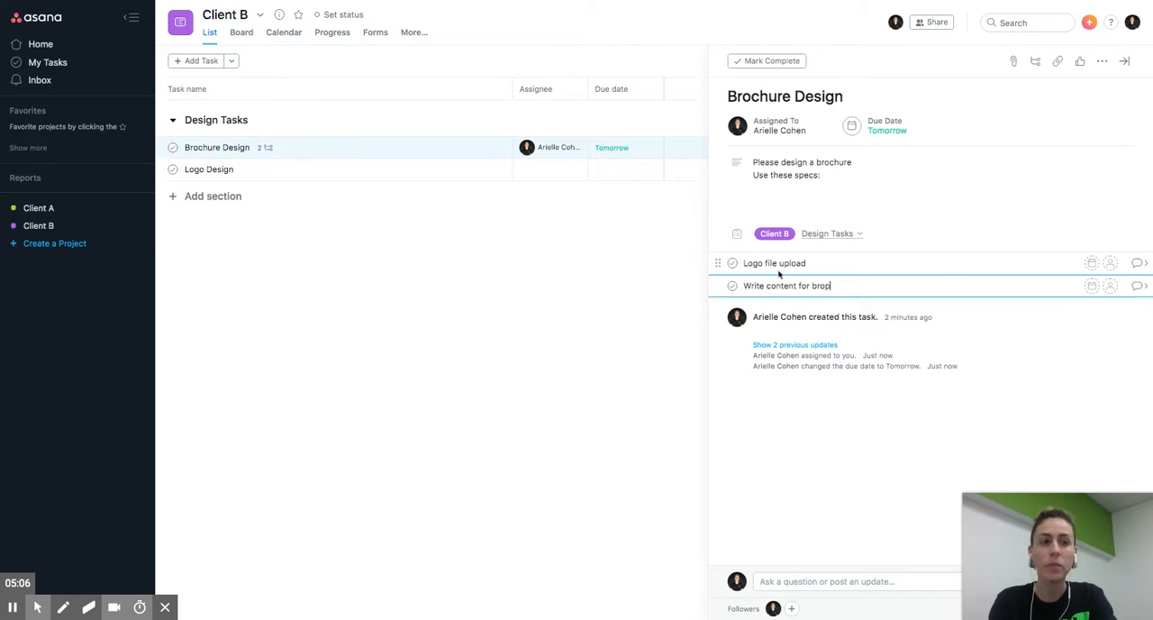
pyautogui.write(' for brochur')
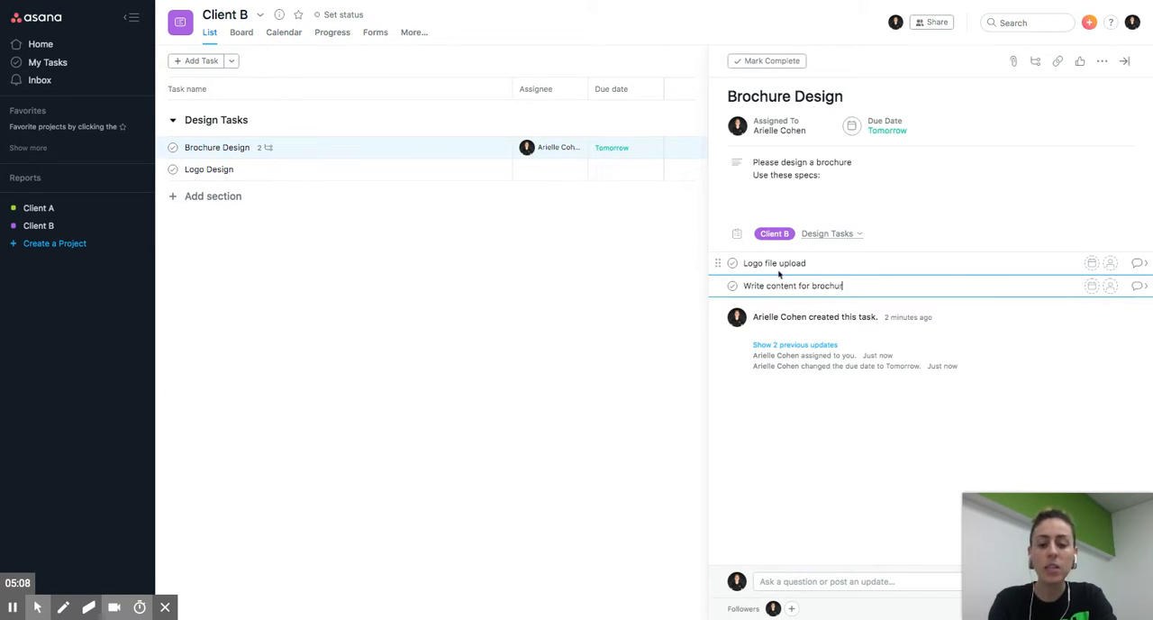
pyautogui.write('e')
pyautogui.press('Escape')
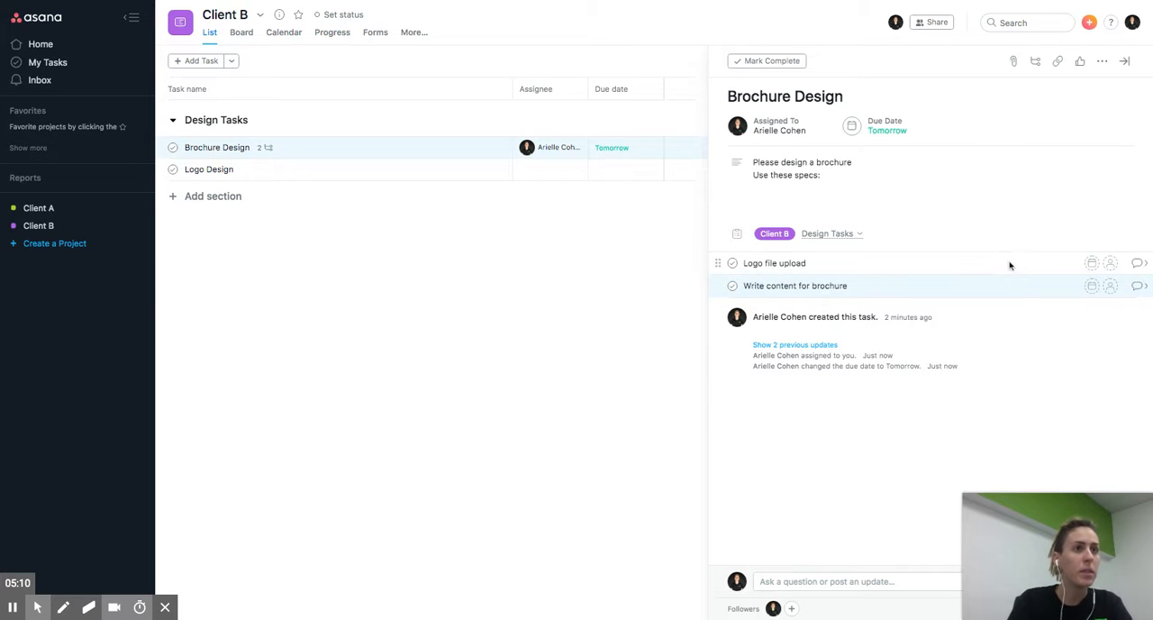
# - Assign the "Write content for brochure" subtask to the project owner and set its due date to December 19, 2019
pyautogui.click(989, 263)
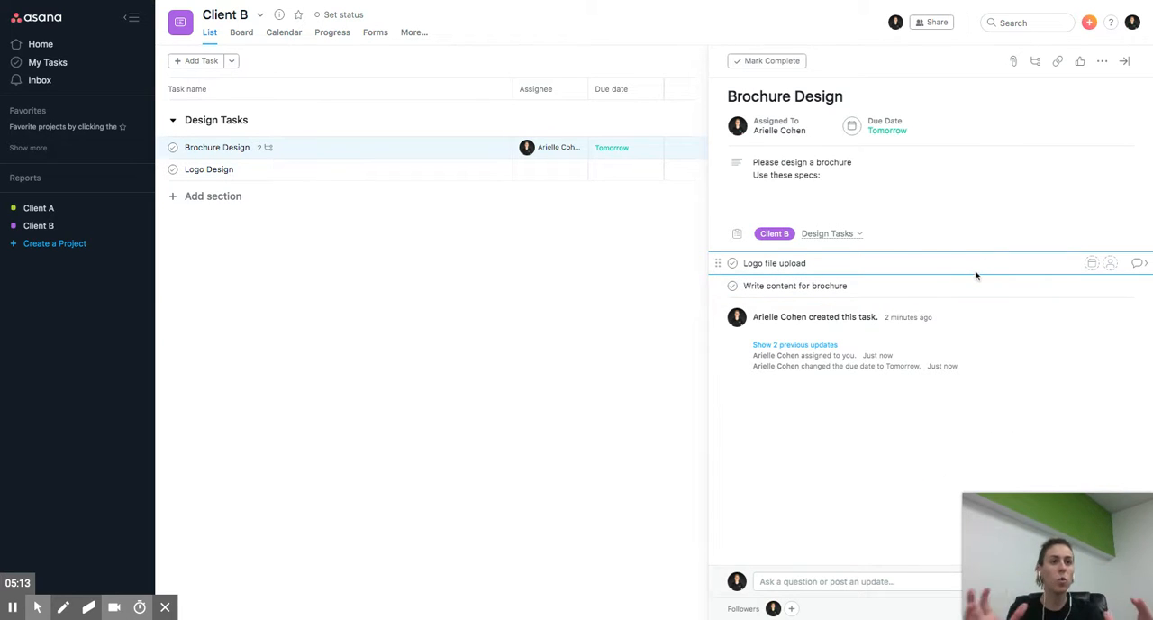
pyautogui.click(909, 285)
pyautogui.click(1110, 286)
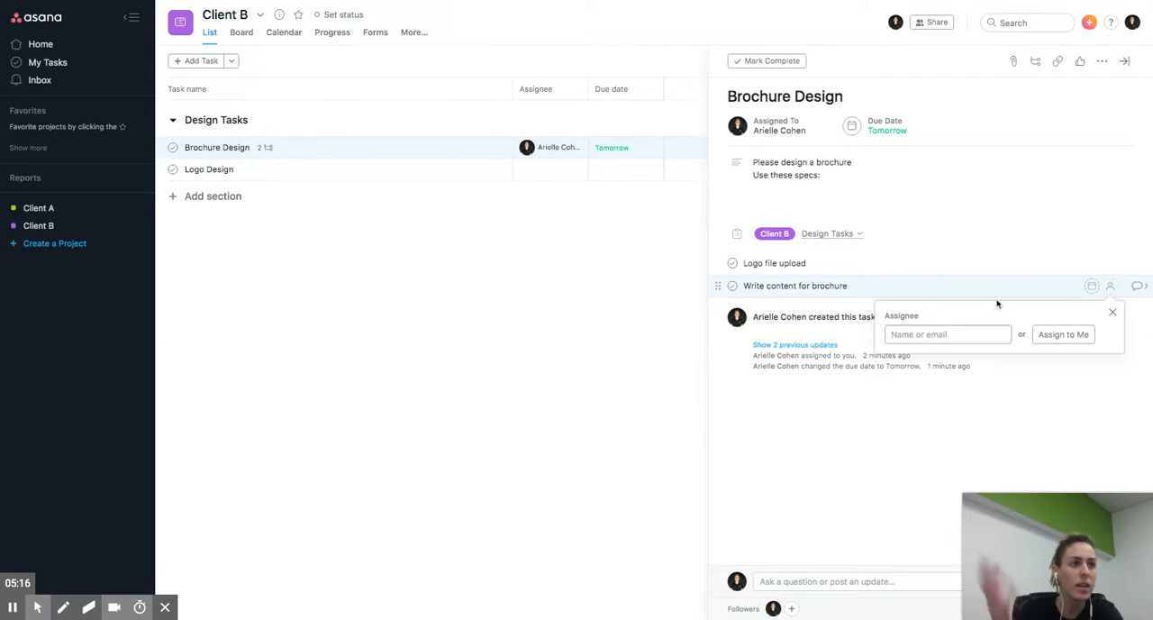
pyautogui.write('a')
pyautogui.click(926, 362)
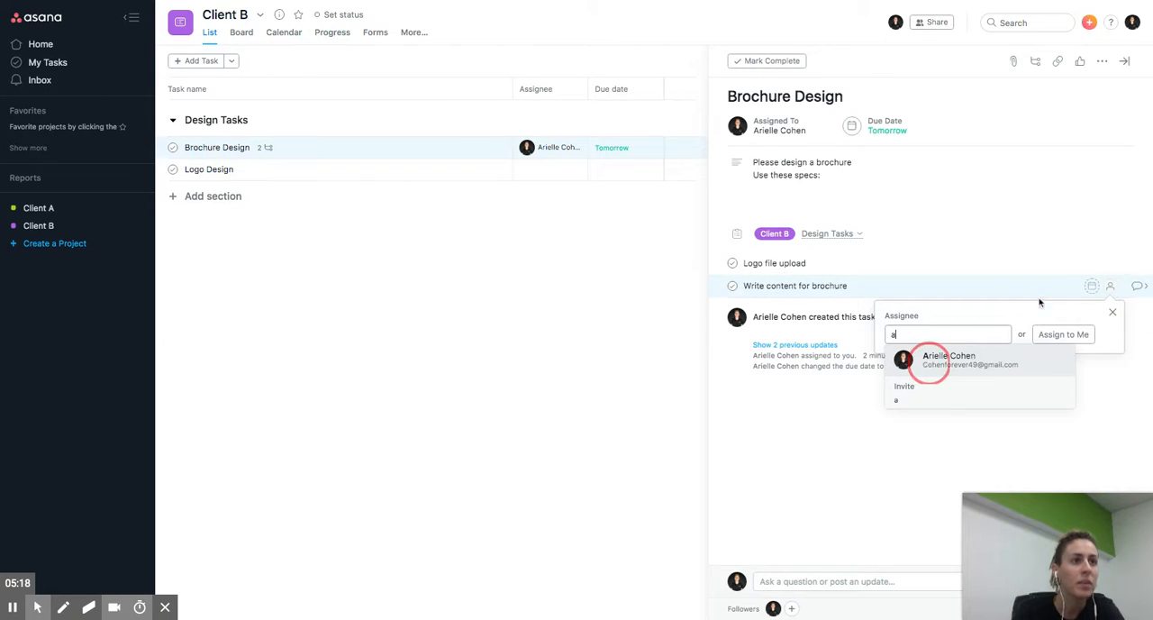
pyautogui.click(1090, 286)
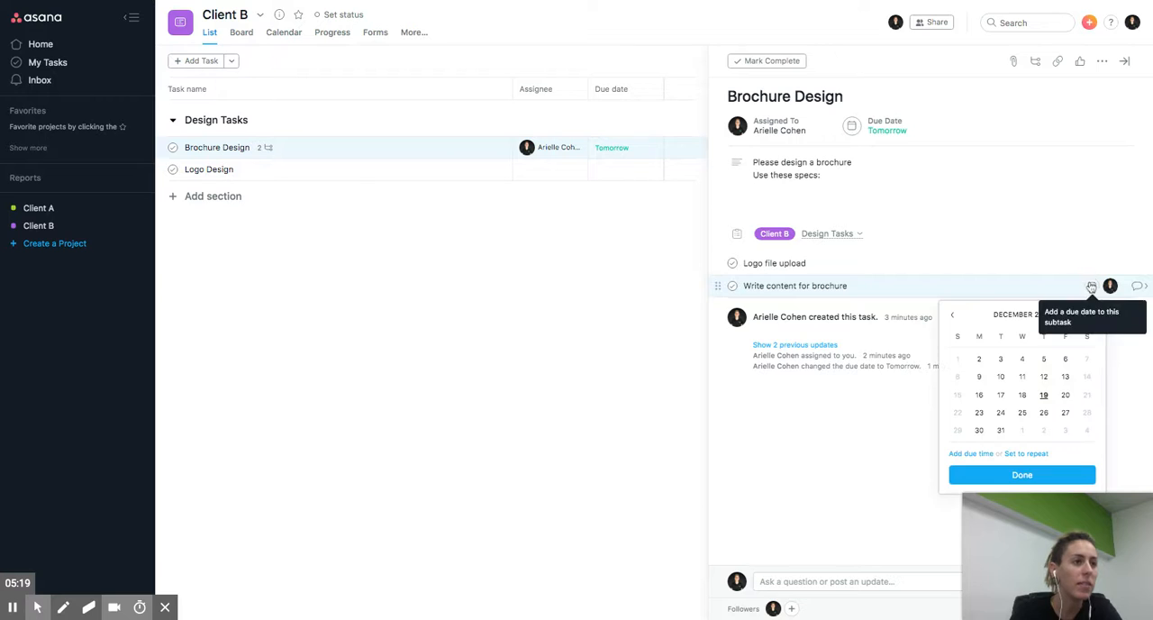
pyautogui.click(1042, 396)
pyautogui.click(900, 440)
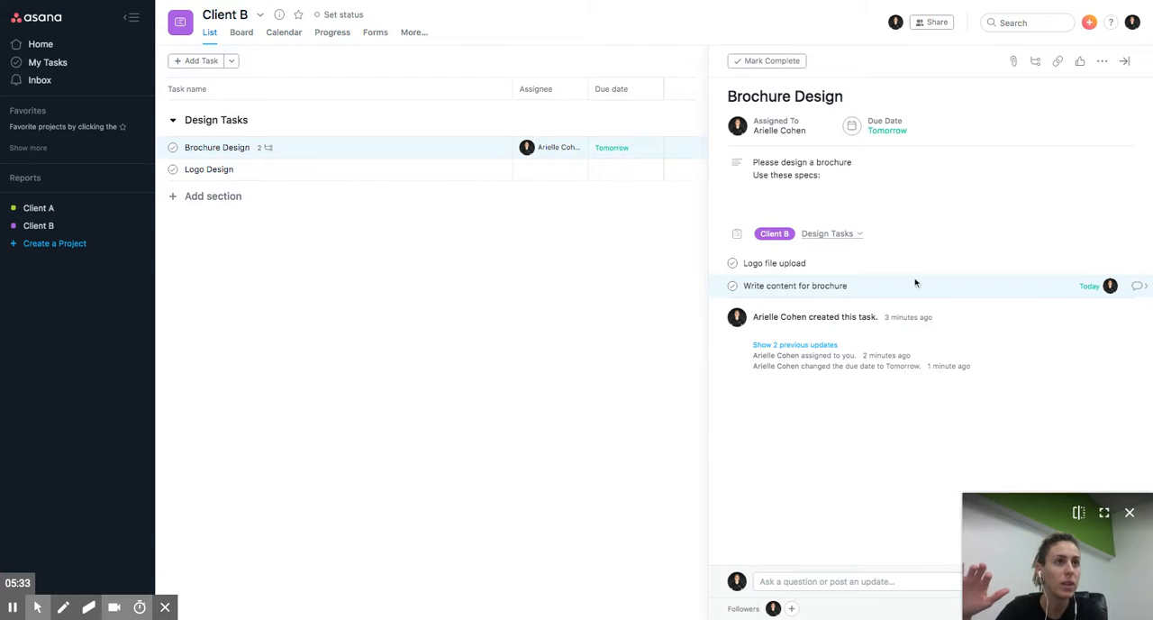
# - View the sources available for attaching a file to the Brochure Design task, without attaching anything
pyautogui.click(1013, 59)
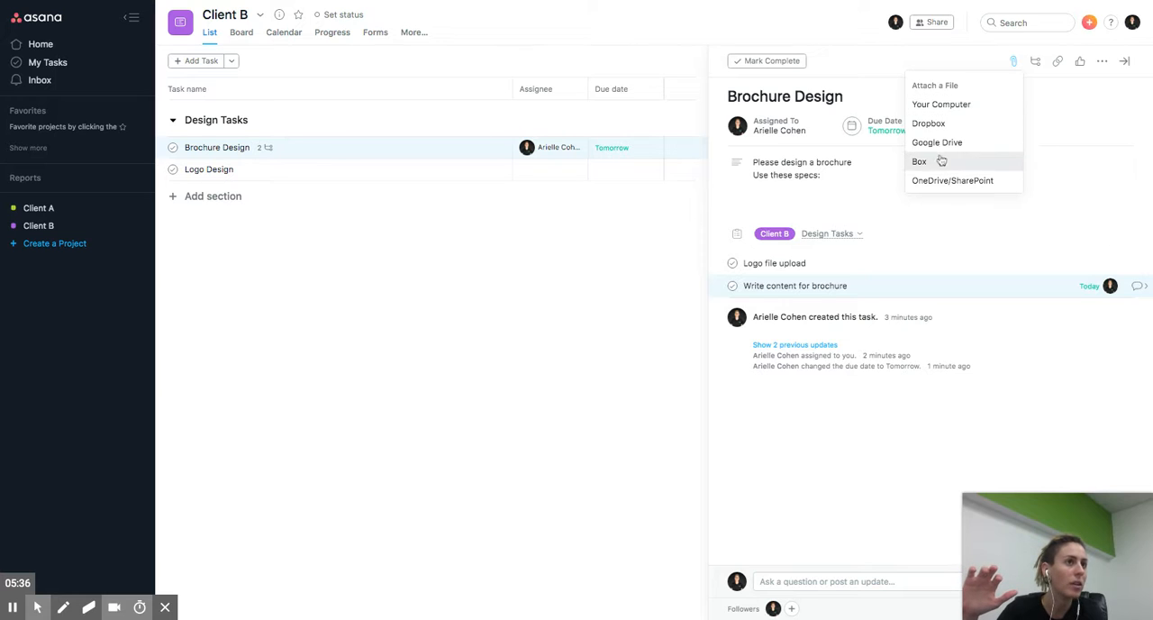
pyautogui.click(1065, 187)
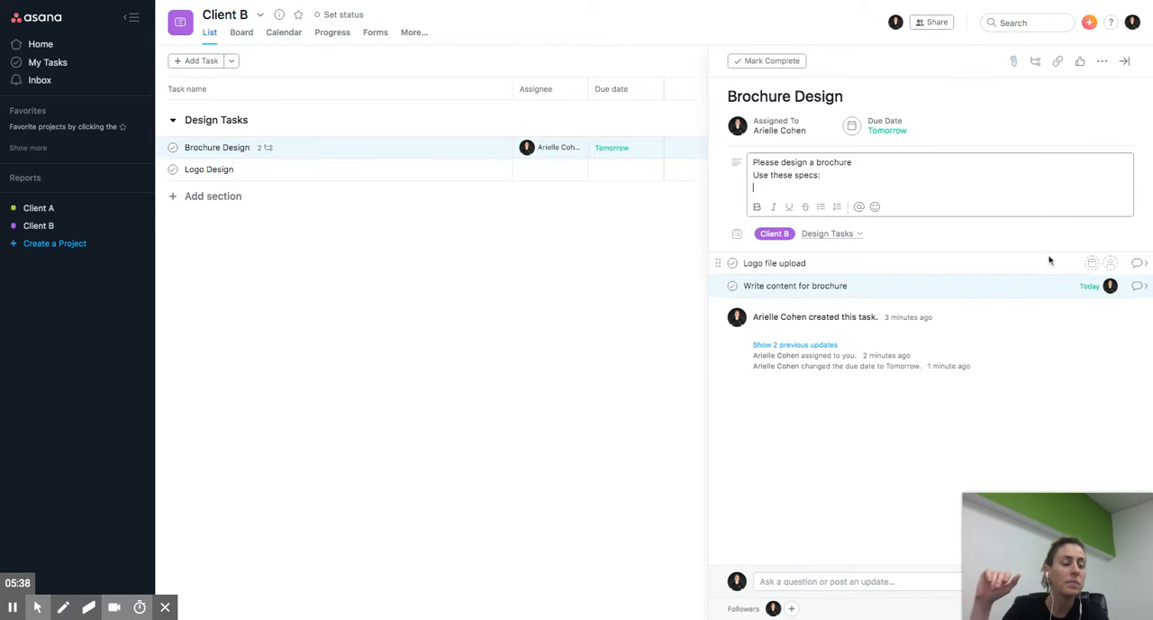
pyautogui.doubleClick(1001, 510)
pyautogui.click(800, 418)
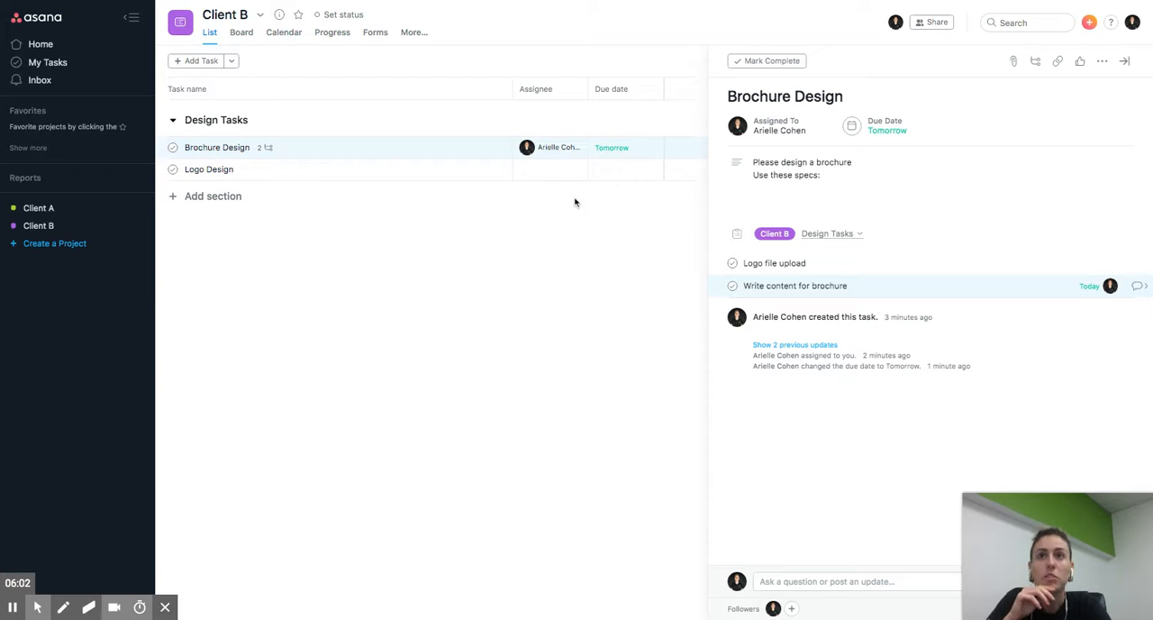
# - Review the Brochure Design task, the personal task list where it is assigned, and the notification inbox
pyautogui.click(270, 148)
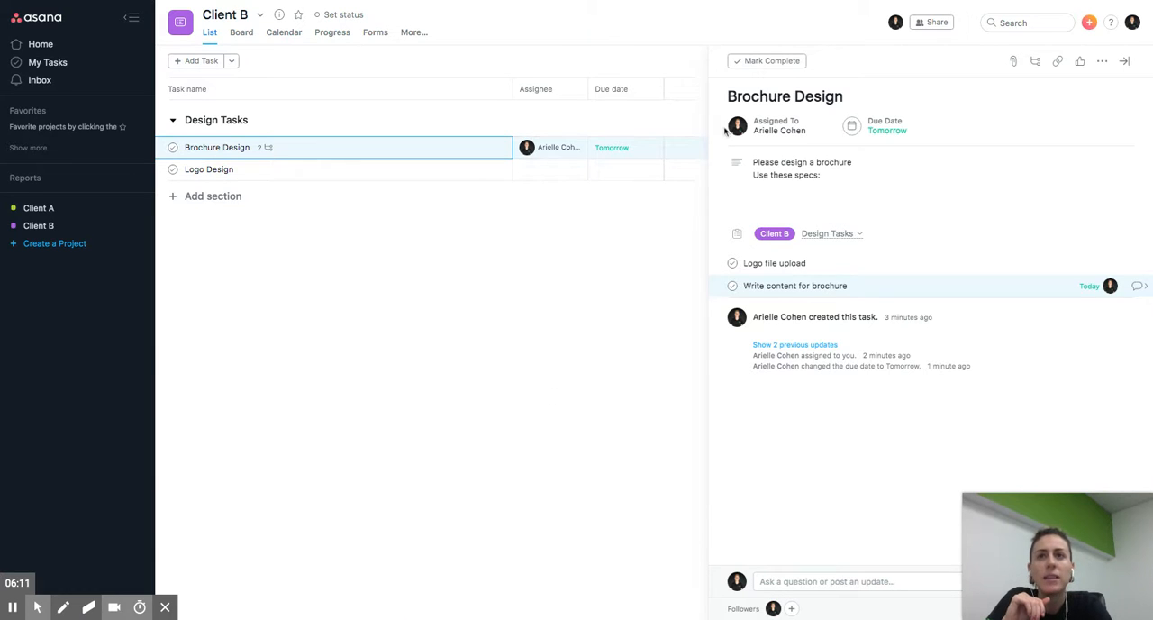
pyautogui.moveTo(558, 153)
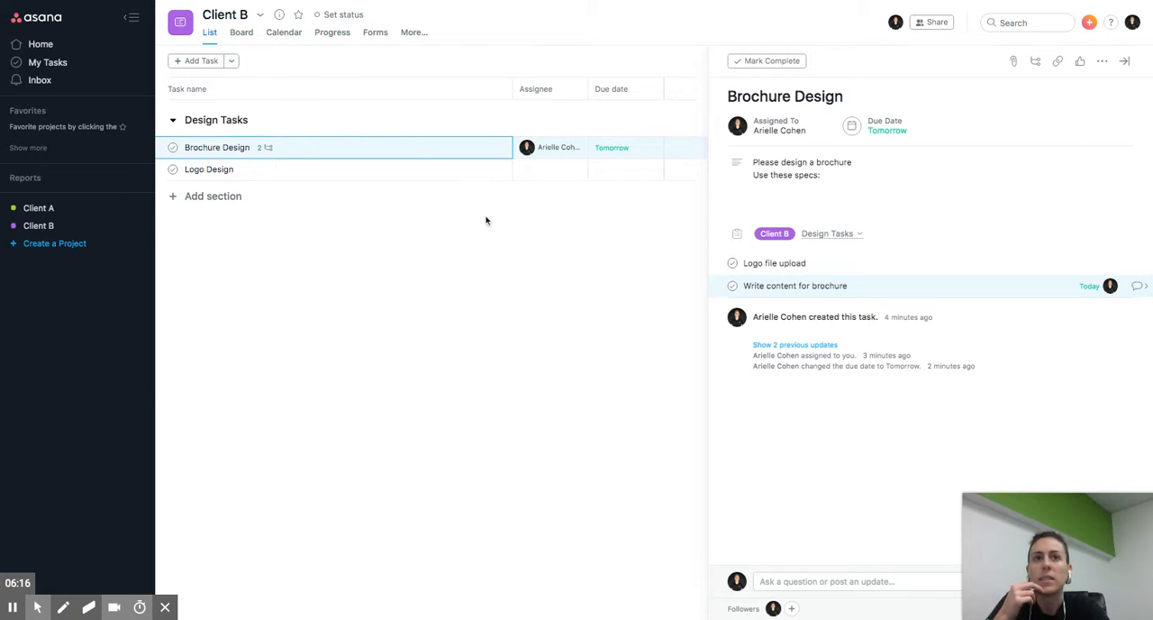
pyautogui.click(47, 64)
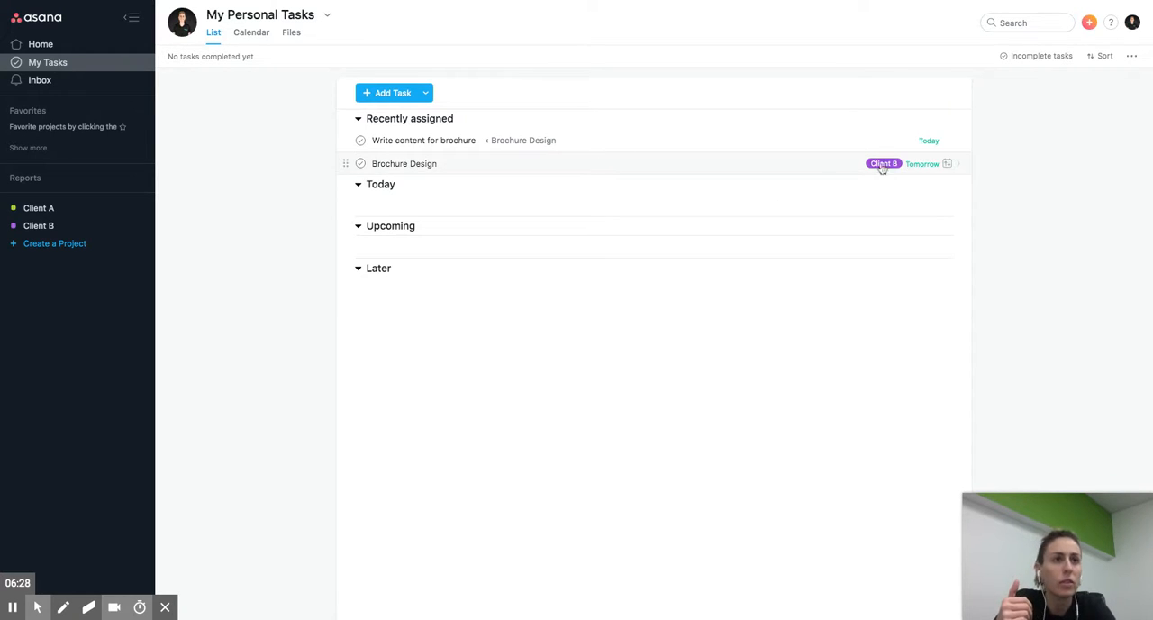
pyautogui.click(810, 174)
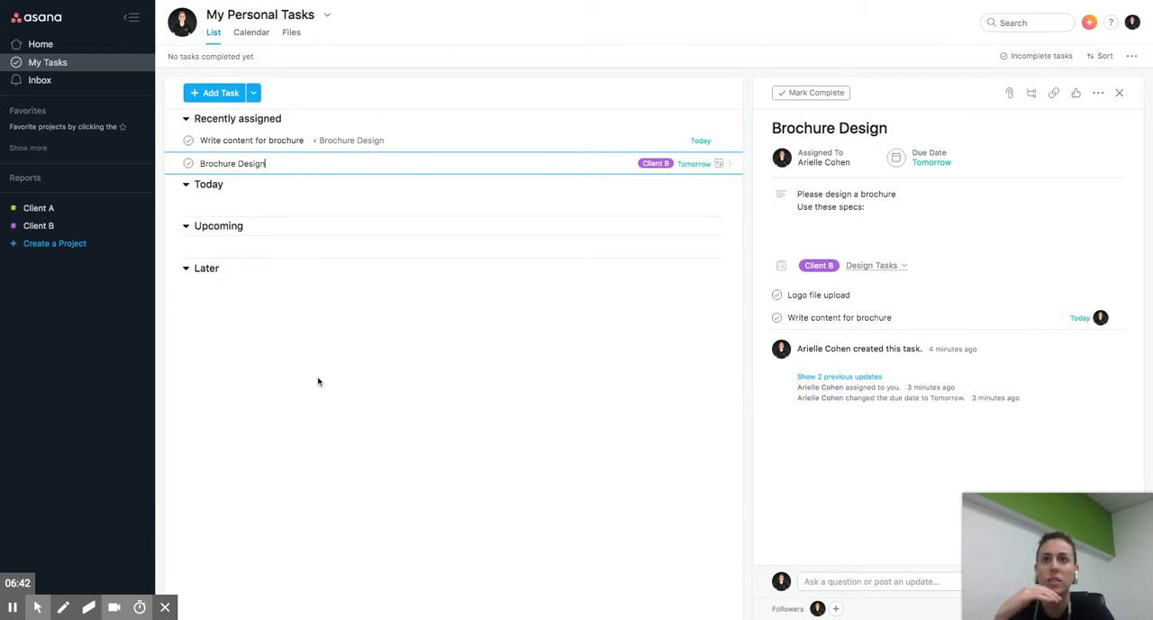
pyautogui.click(60, 63)
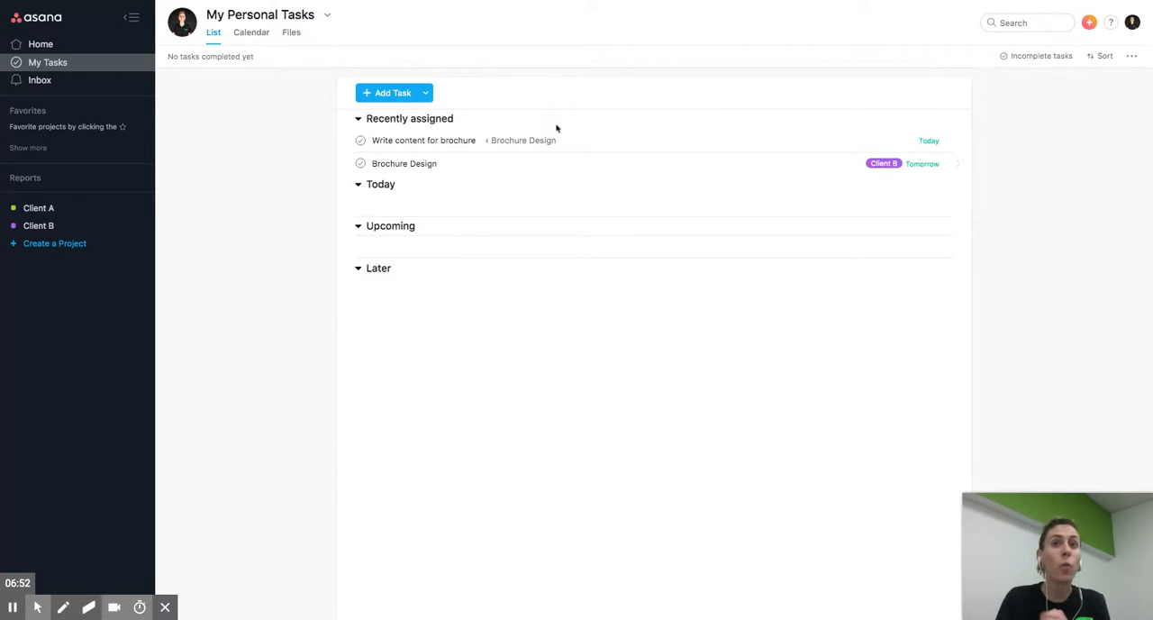
pyautogui.click(79, 89)
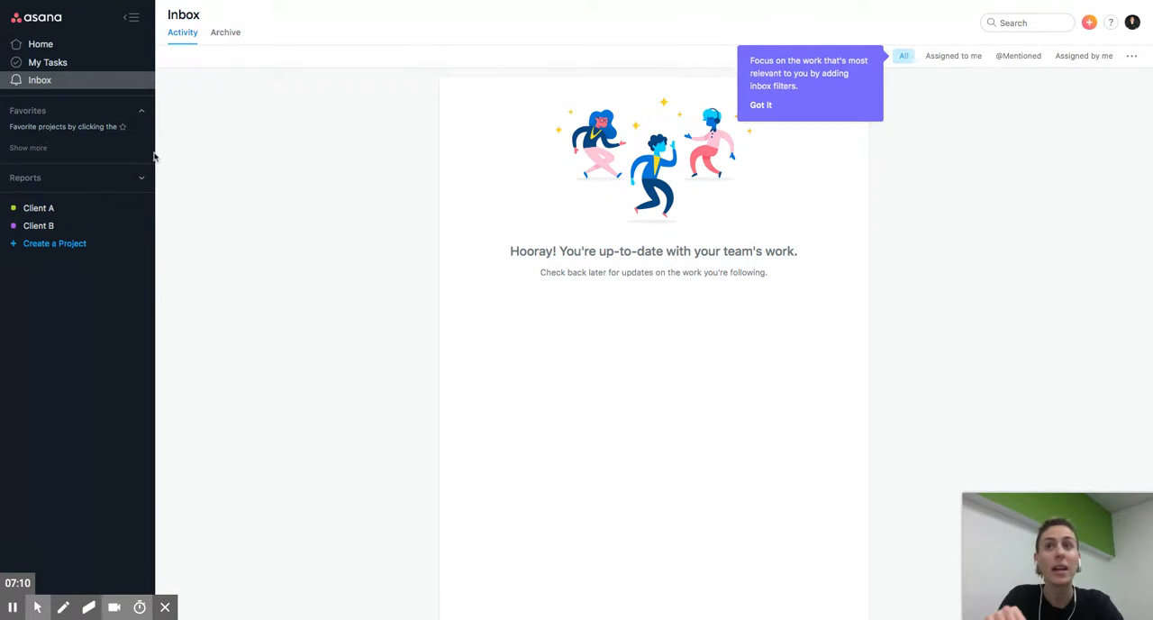
# - Browse the Client B and Client A projects to compare their sections and tasks, ending on Client B
pyautogui.click(37, 230)
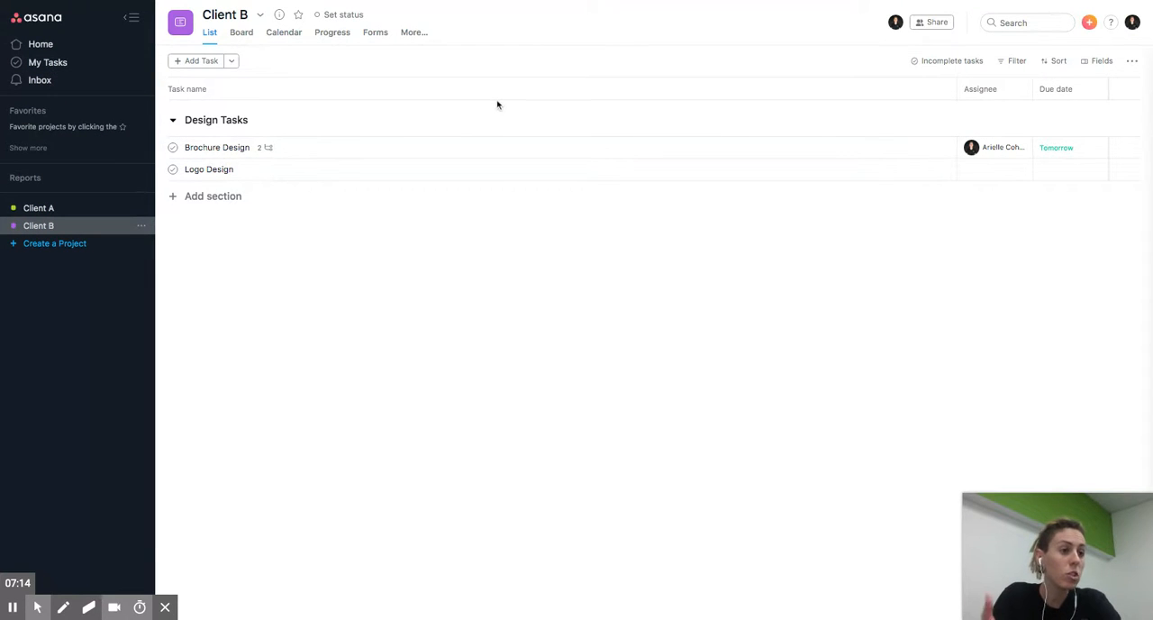
pyautogui.click(431, 145)
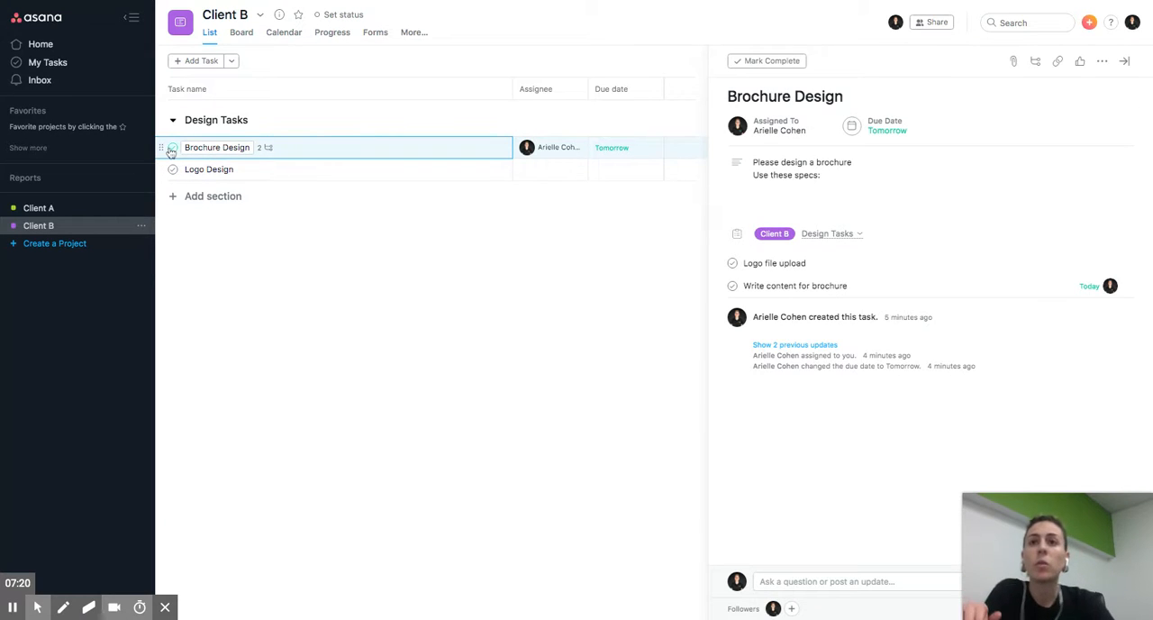
pyautogui.click(59, 223)
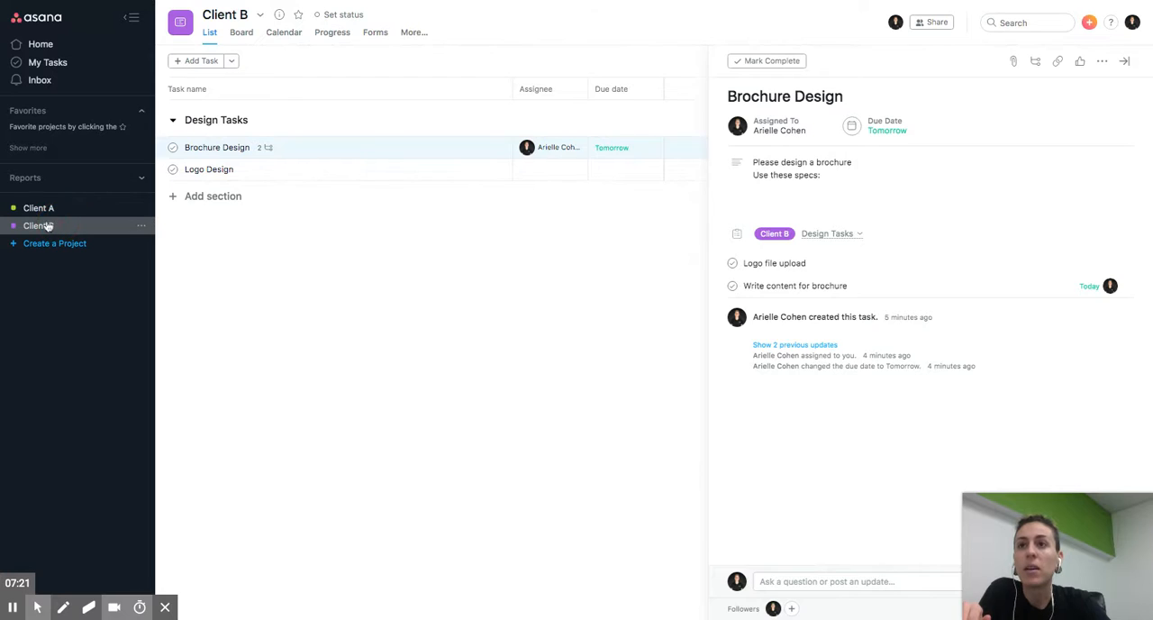
pyautogui.click(48, 211)
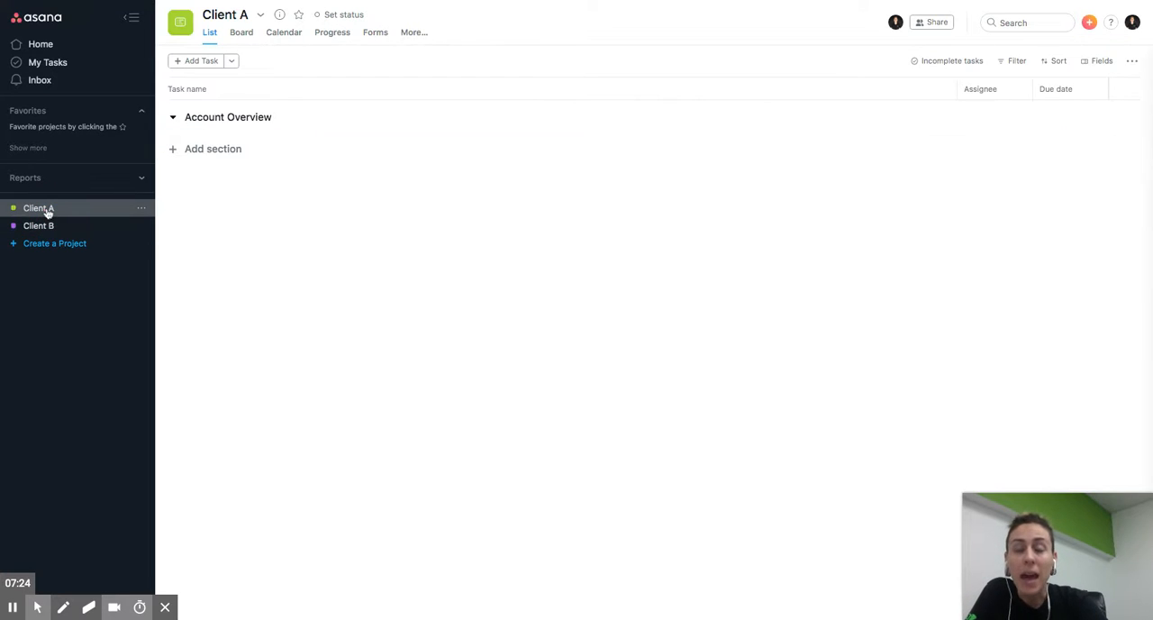
pyautogui.click(76, 229)
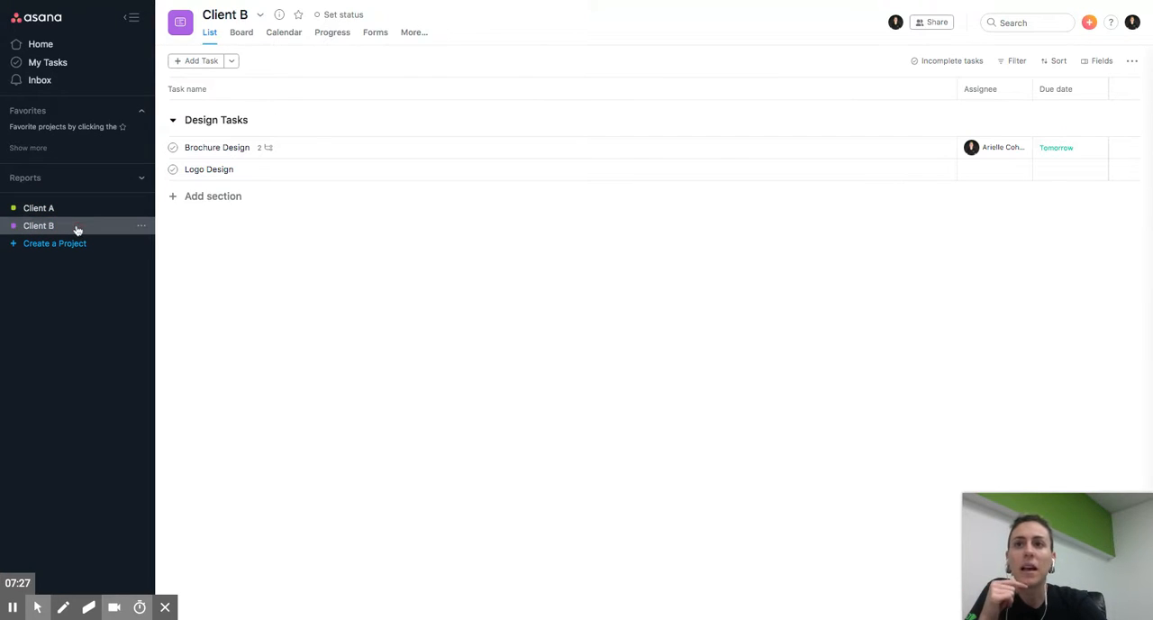
# - Open the Brochure Design task in Client B and view its followers without adding or removing anyone
pyautogui.click(401, 150)
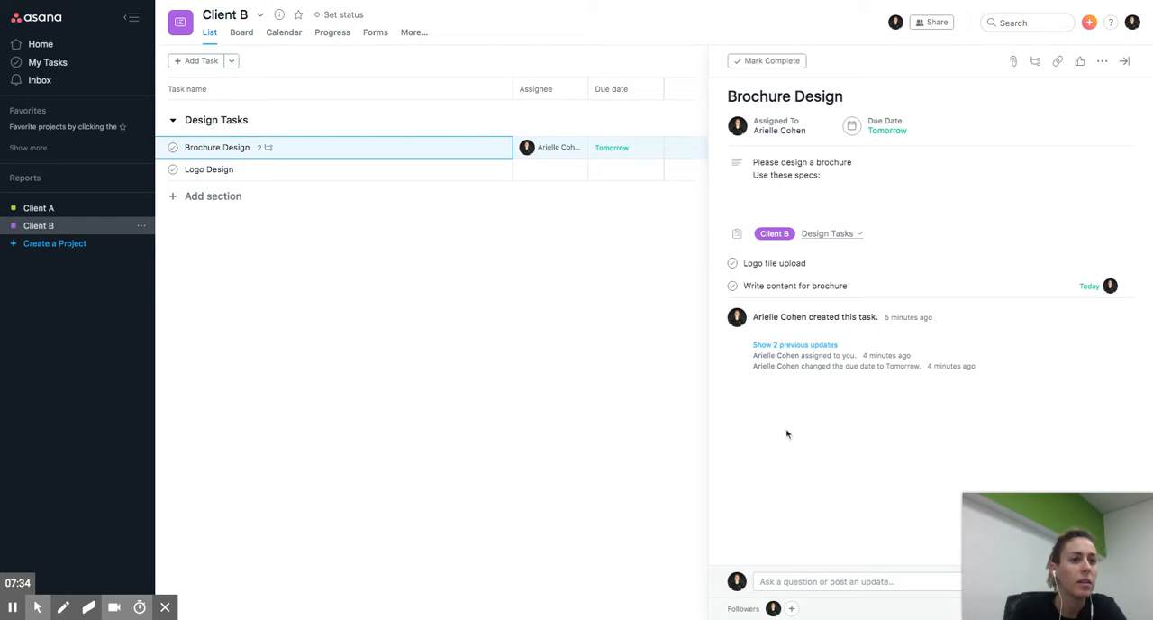
pyautogui.click(792, 608)
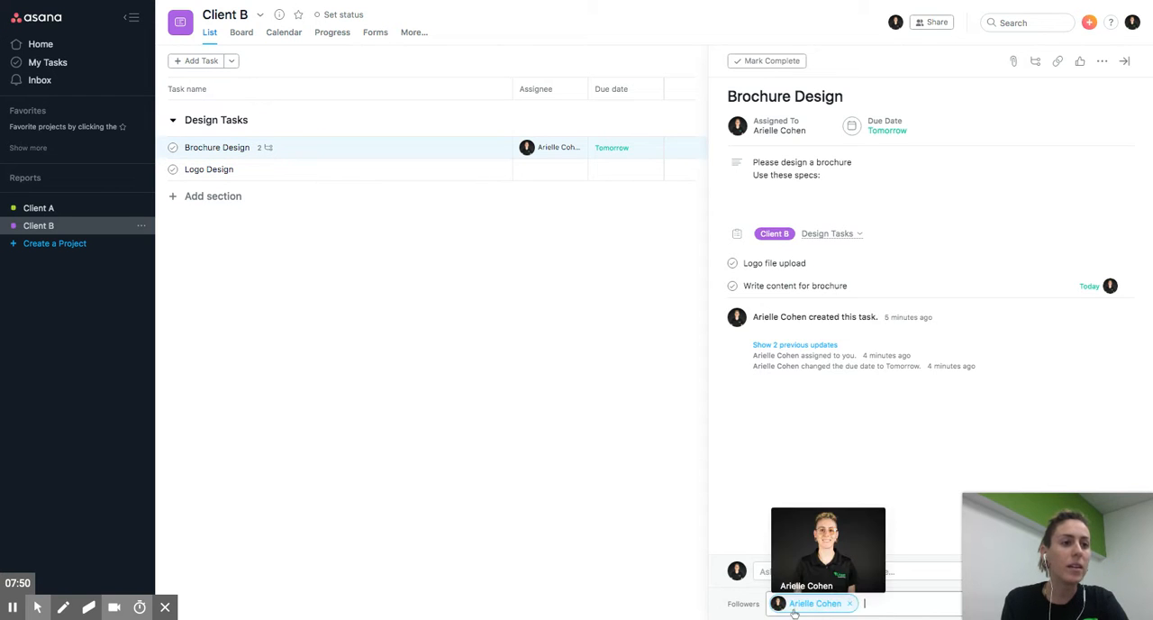
pyautogui.click(877, 503)
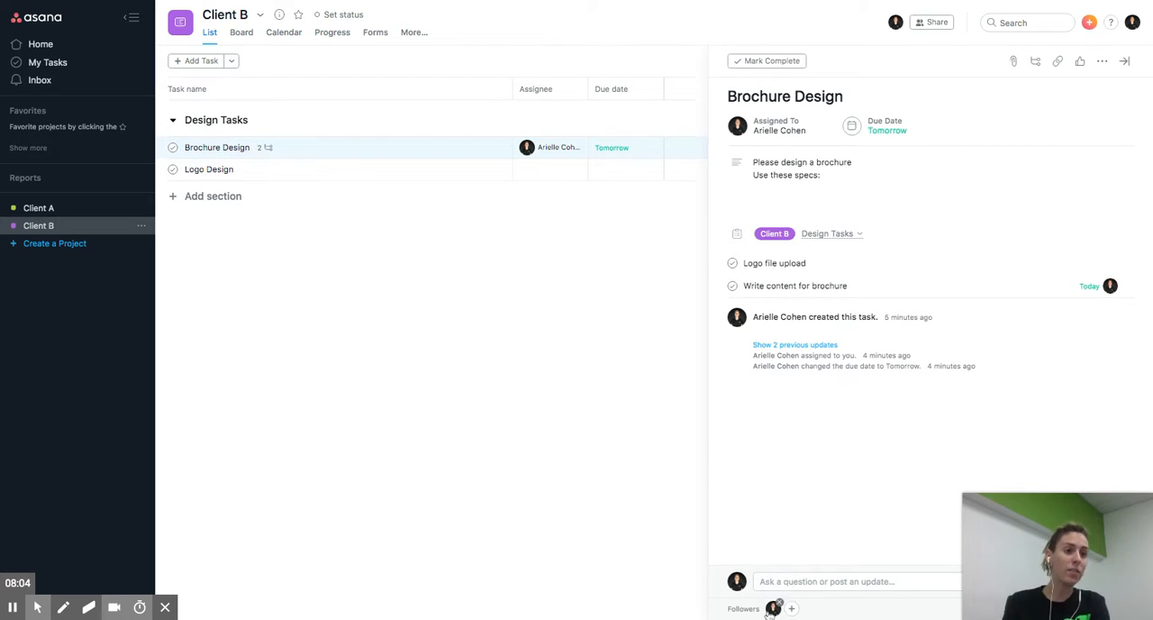
pyautogui.moveTo(771, 611)
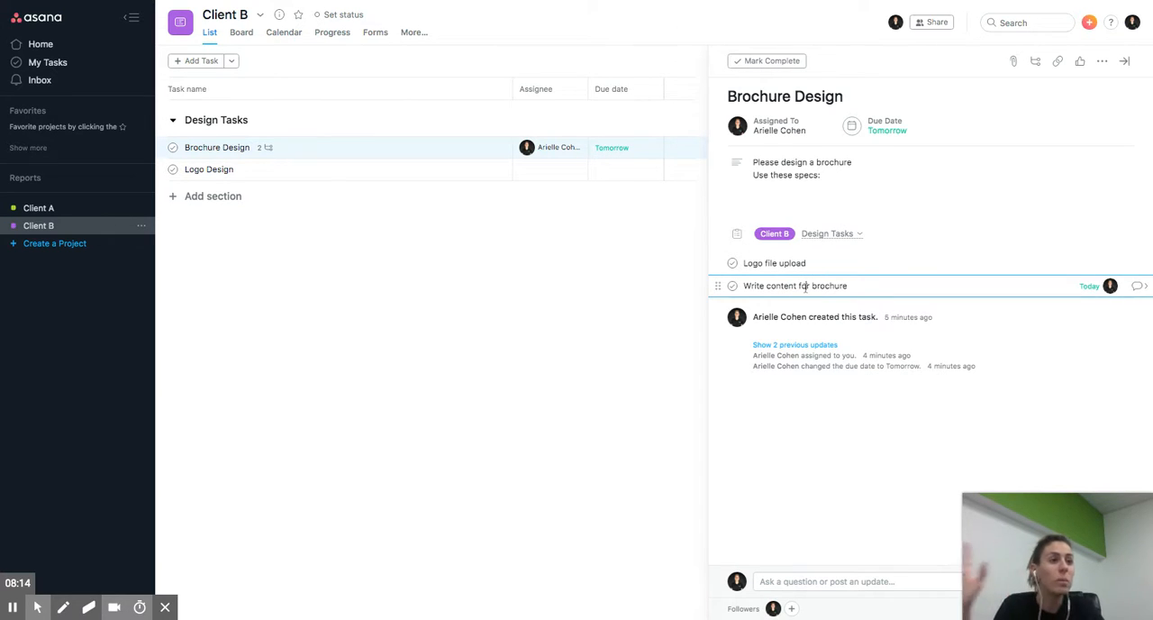
# - Mark the "Write content for brochure" and "Logo file upload" subtasks complete, as well as the Brochure Design task itself
pyautogui.click(732, 287)
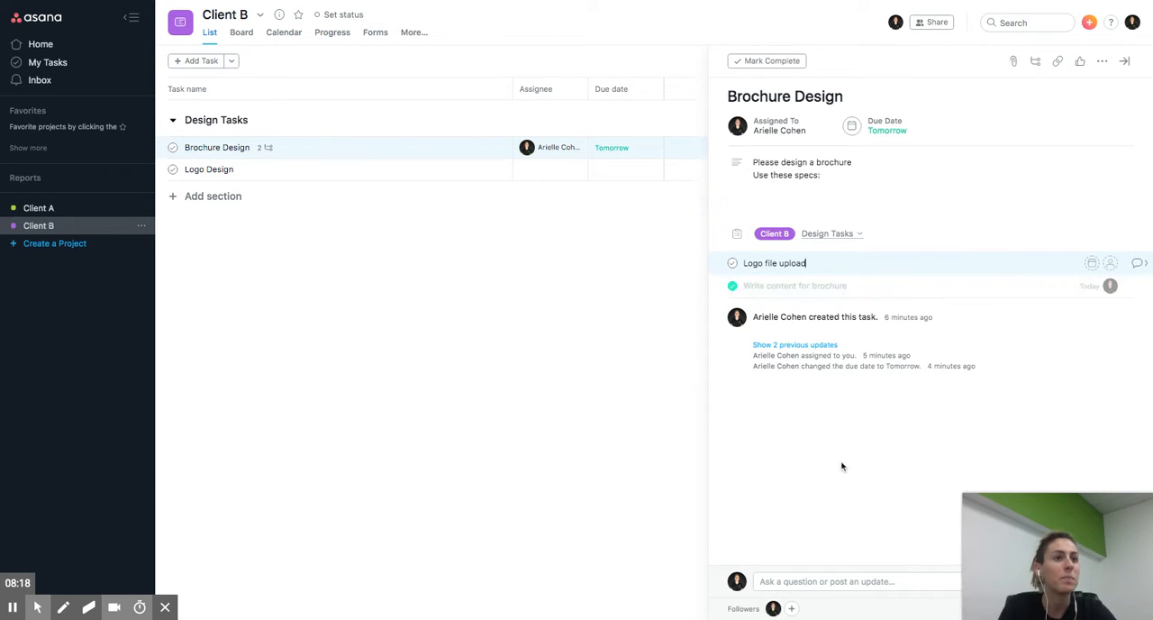
pyautogui.click(732, 286)
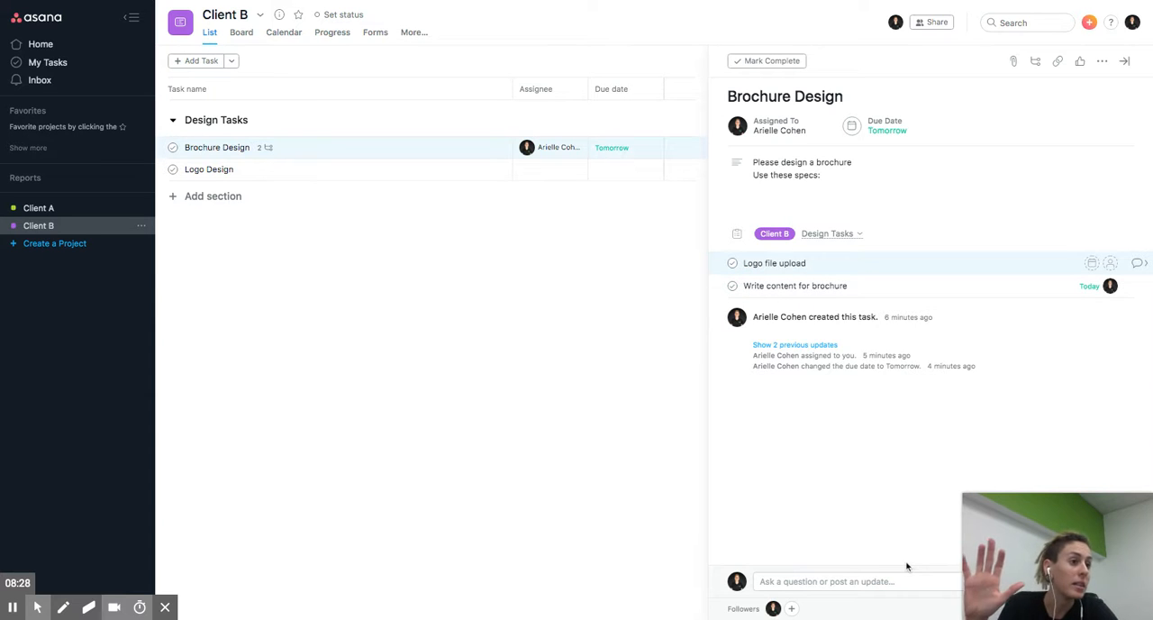
pyautogui.click(733, 285)
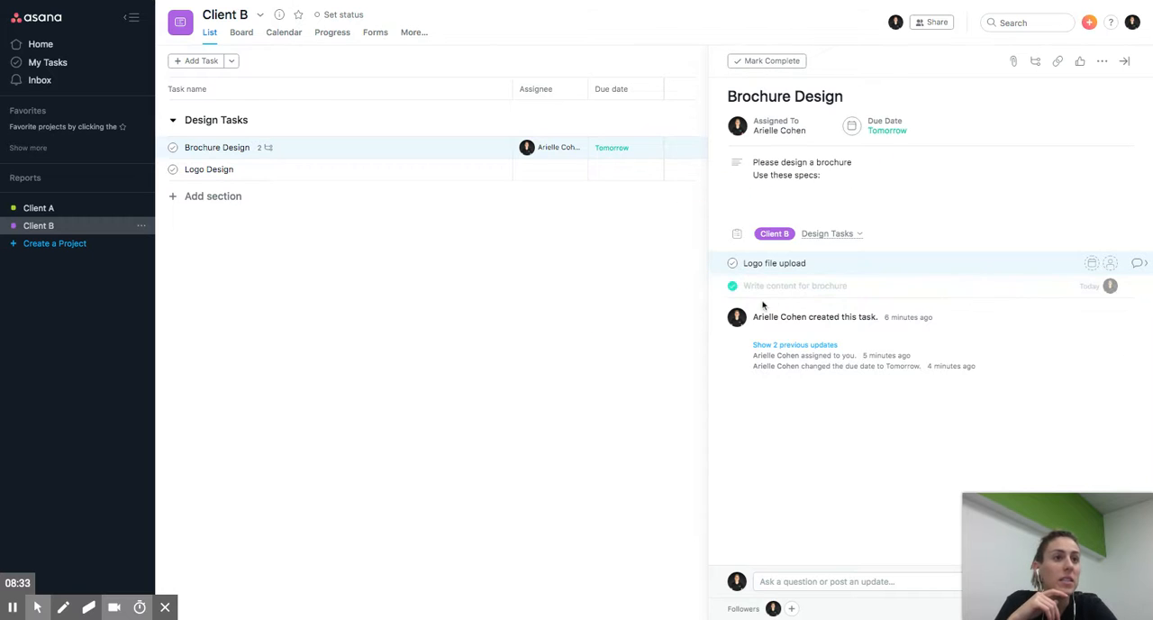
pyautogui.click(732, 263)
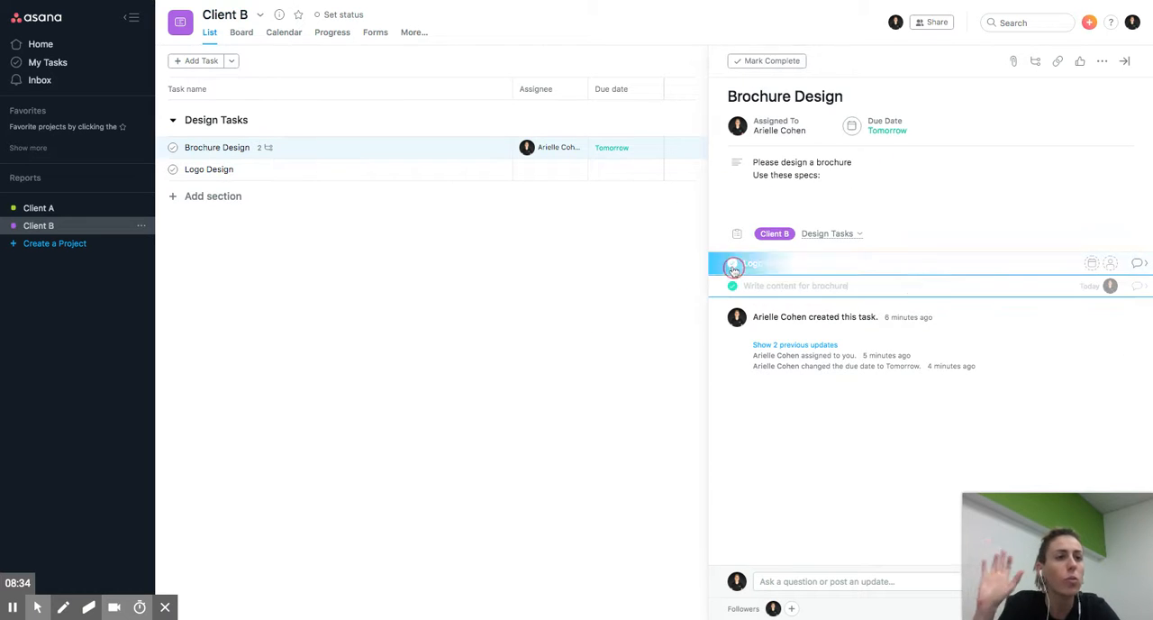
pyautogui.click(770, 61)
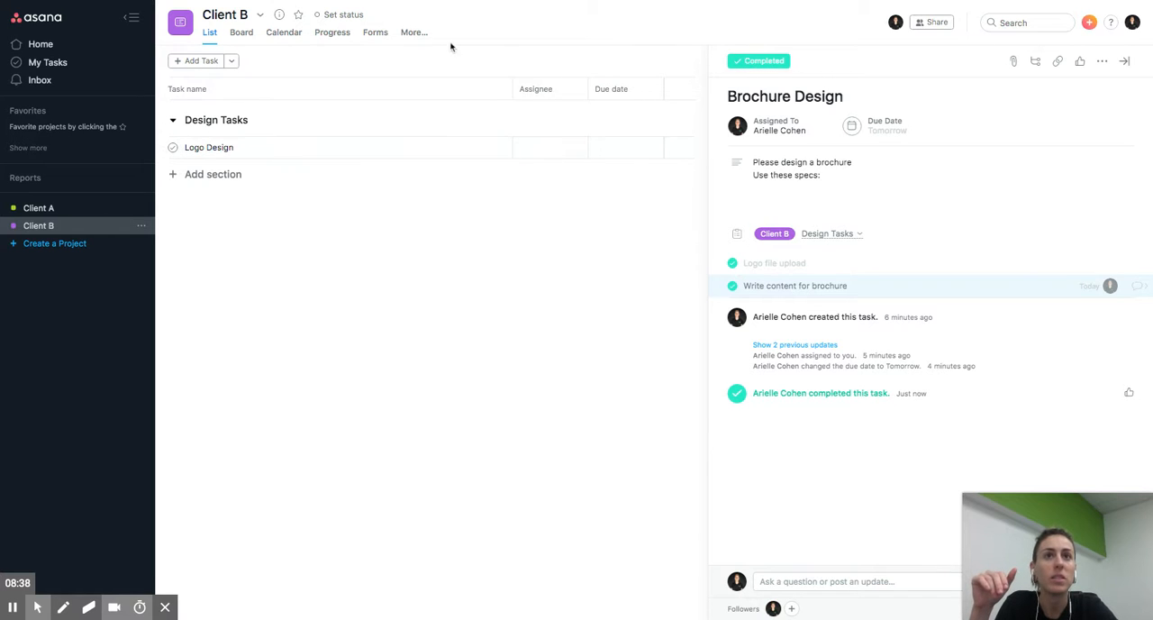
# - Close the task details and set the Client B list to show all tasks, including completed ones
pyautogui.click(414, 33)
pyautogui.click(353, 244)
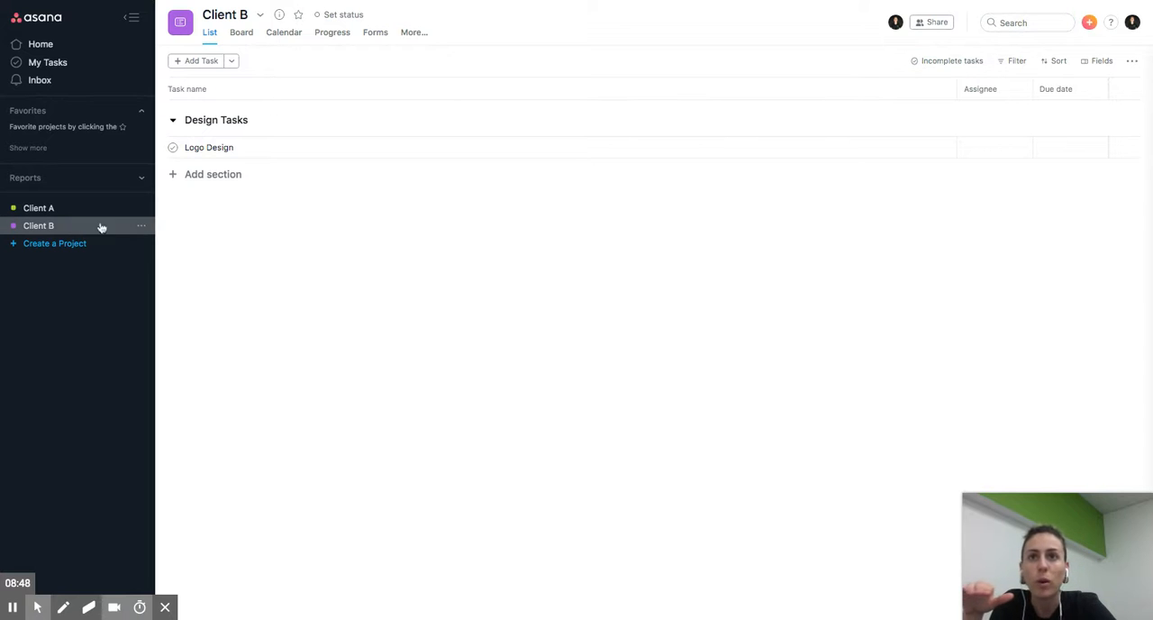
pyautogui.click(174, 120)
pyautogui.click(176, 121)
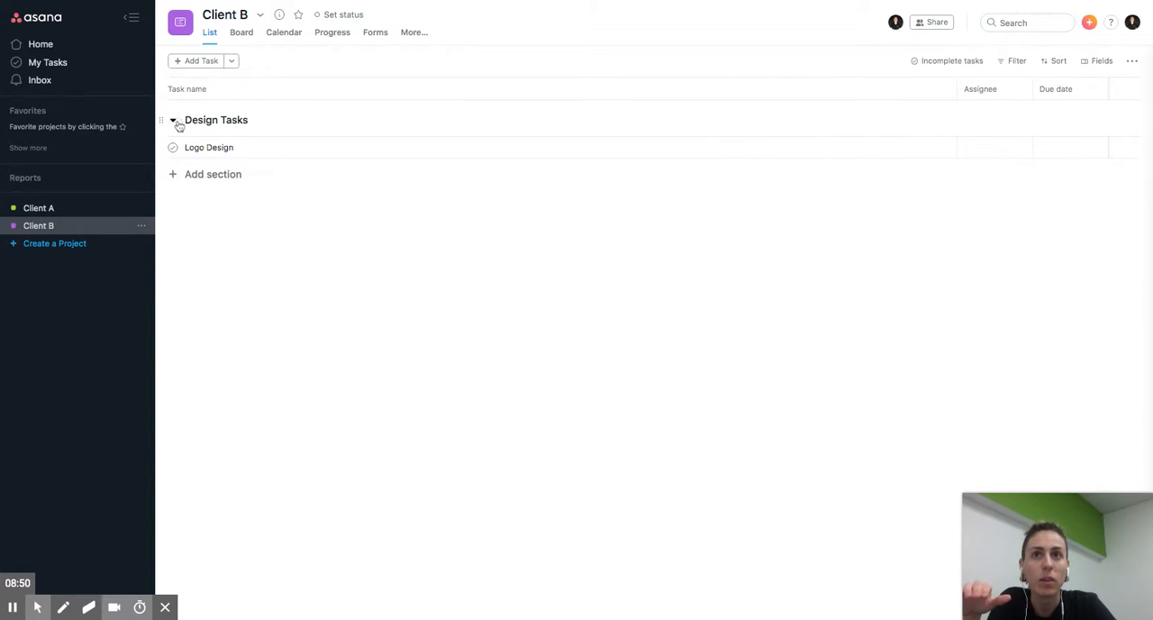
pyautogui.click(924, 66)
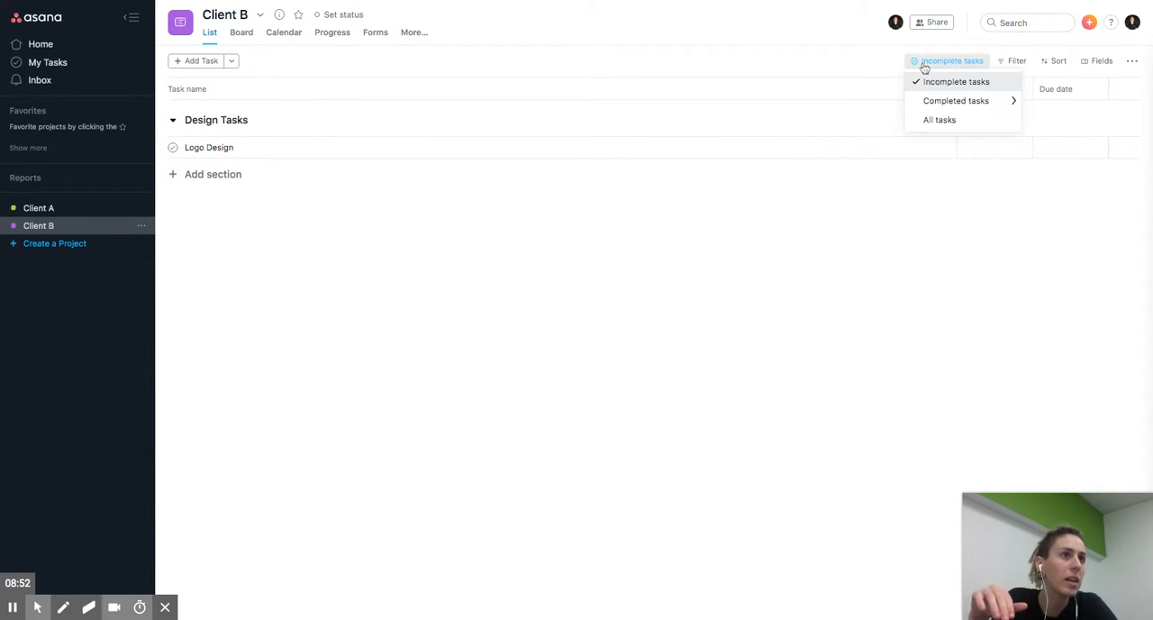
pyautogui.moveTo(929, 101)
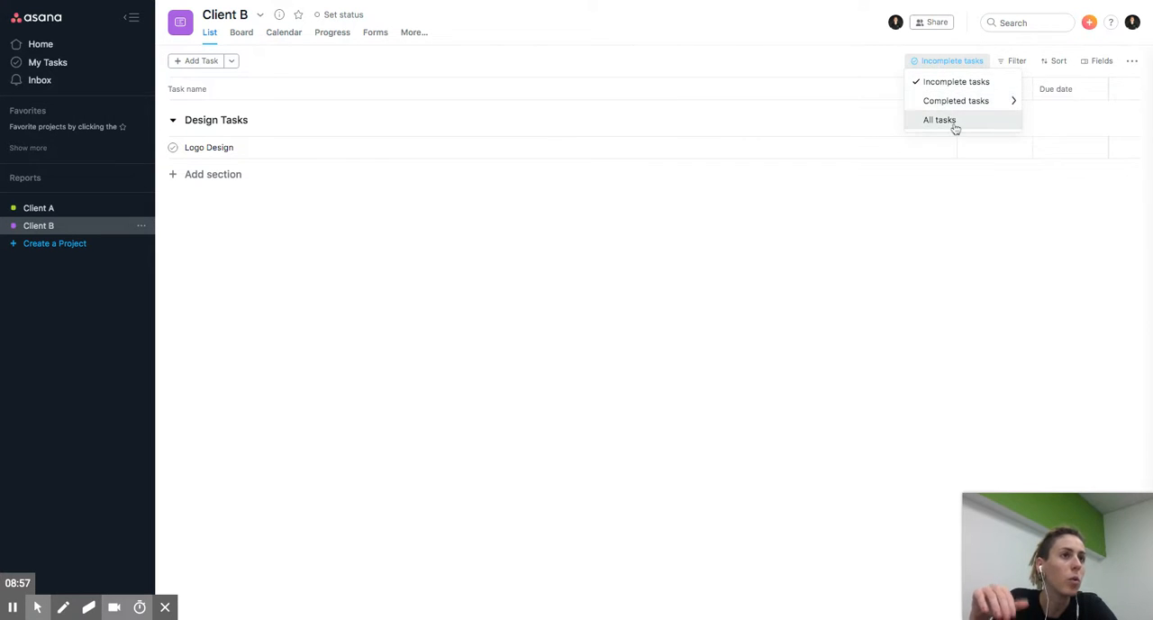
pyautogui.click(953, 124)
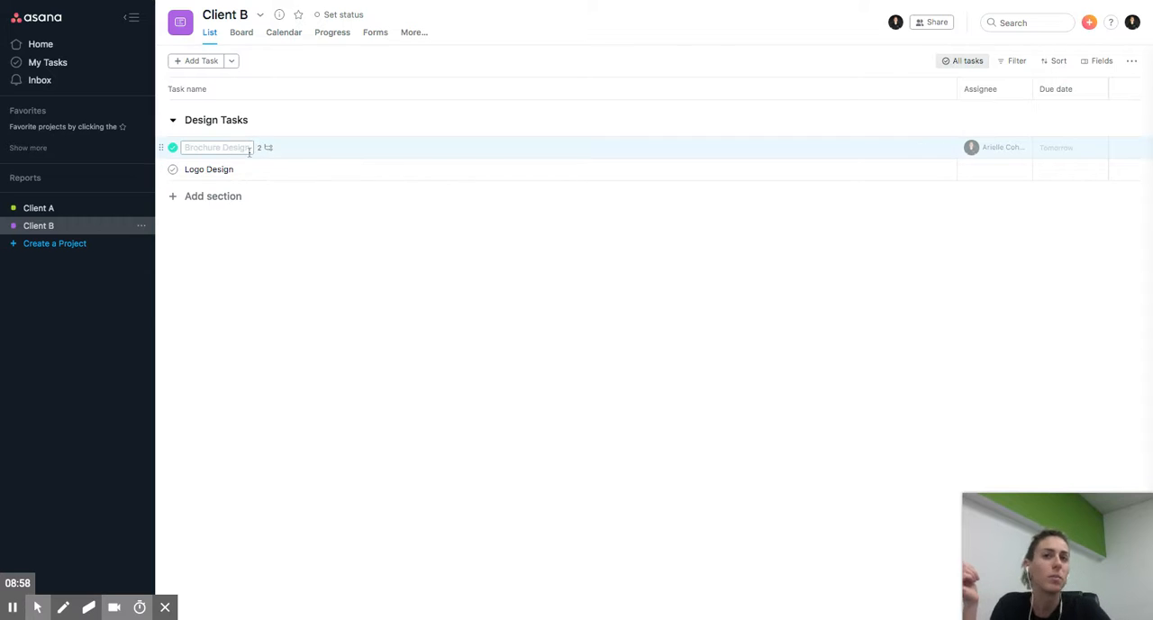
# - Add a section named "Development Tasks" below the Design Tasks section in Client B
pyautogui.click(231, 195)
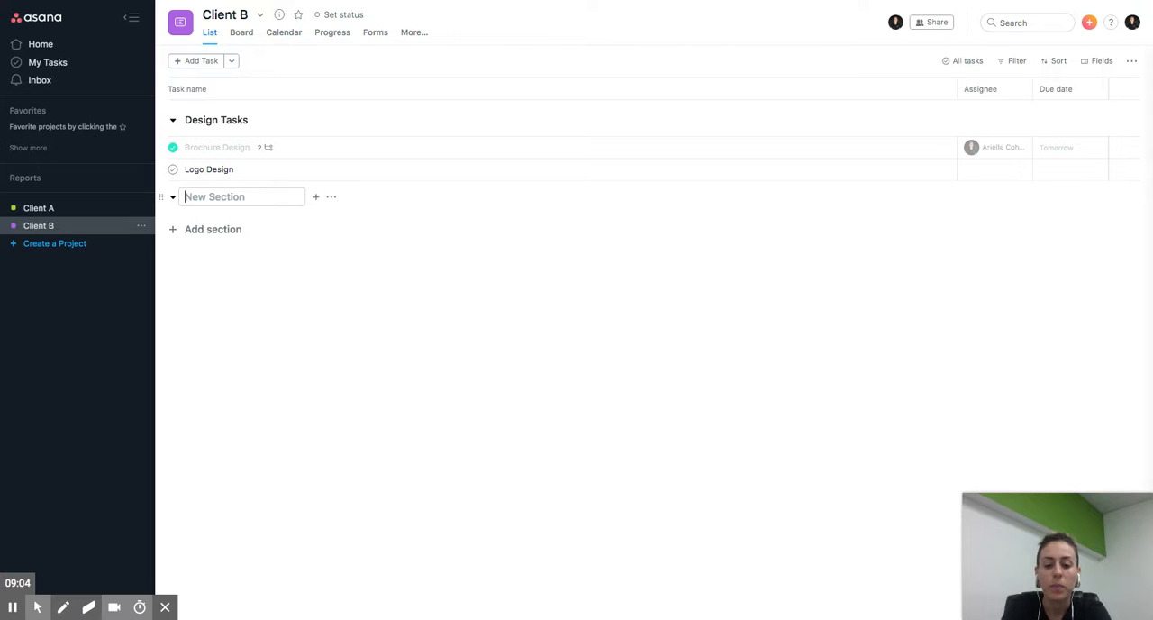
pyautogui.write('Development Ta')
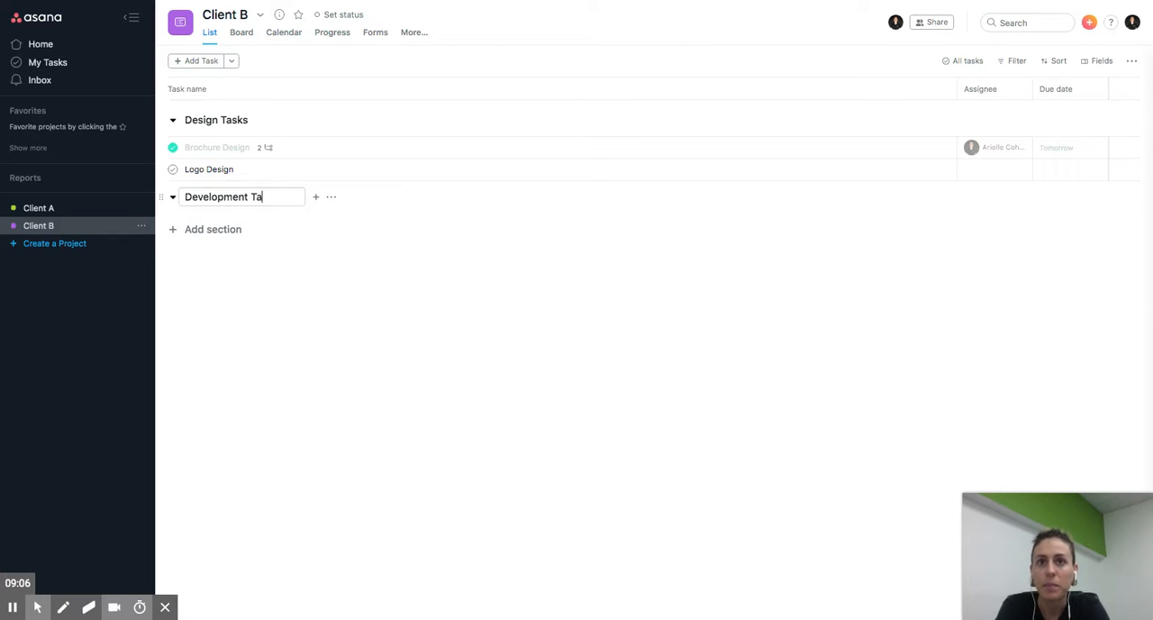
pyautogui.write('sks')
pyautogui.click(289, 356)
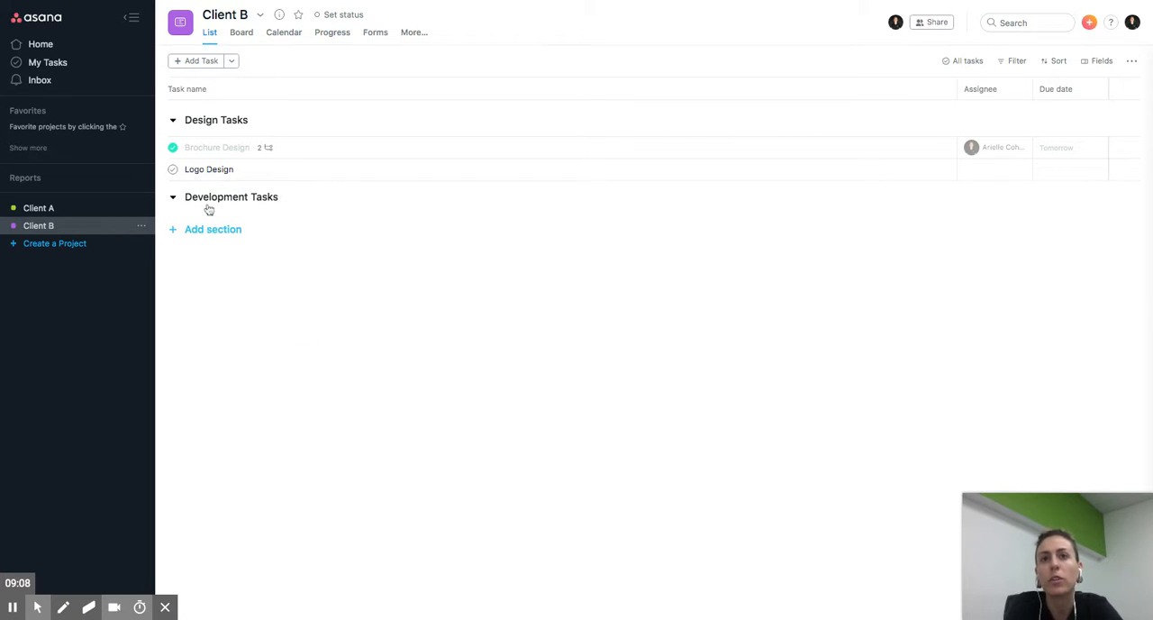
# - Add a task named "Develop Website" under the Development Tasks section and collapse the Design Tasks section
pyautogui.click(197, 61)
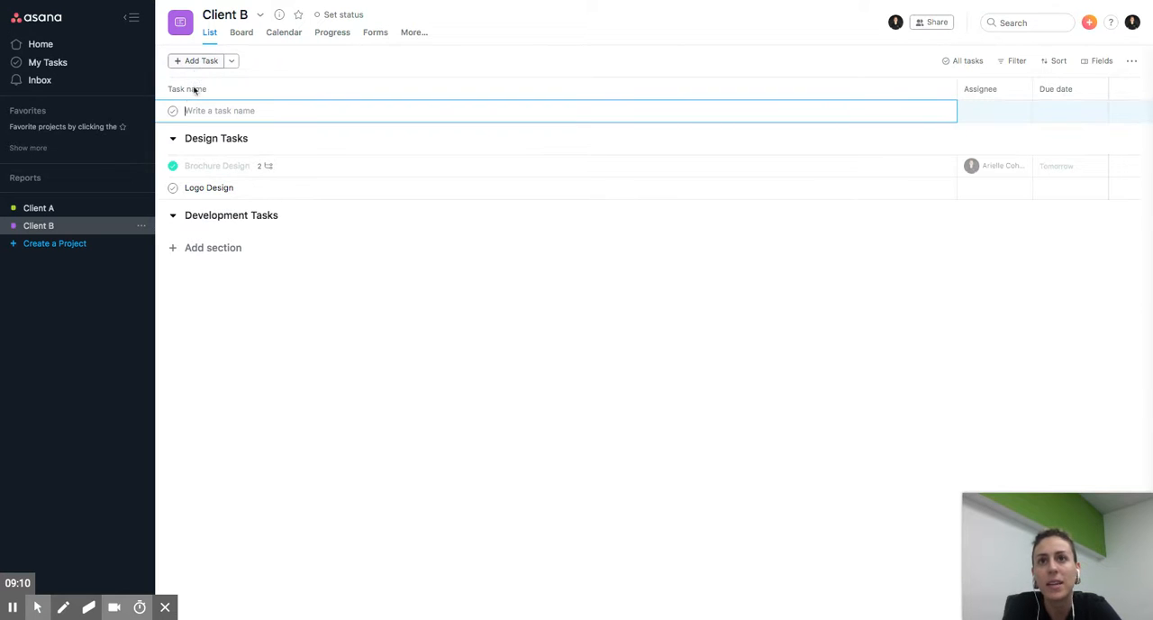
pyautogui.write('Create')
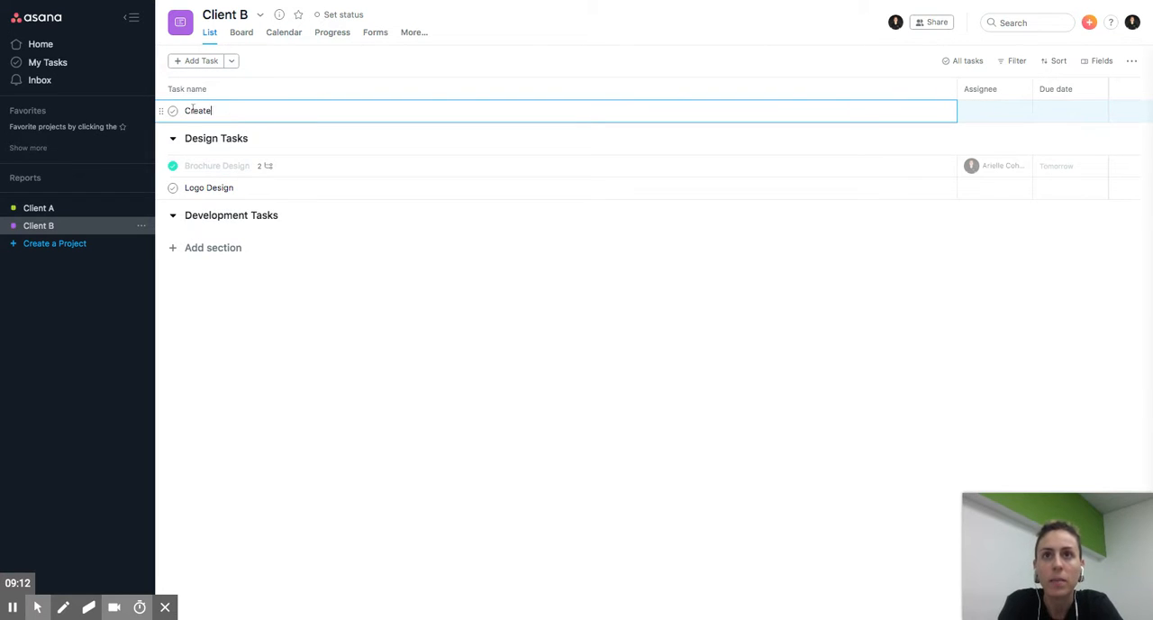
pyautogui.hotkey('ctrl', 'a')
pyautogui.write('Dev')
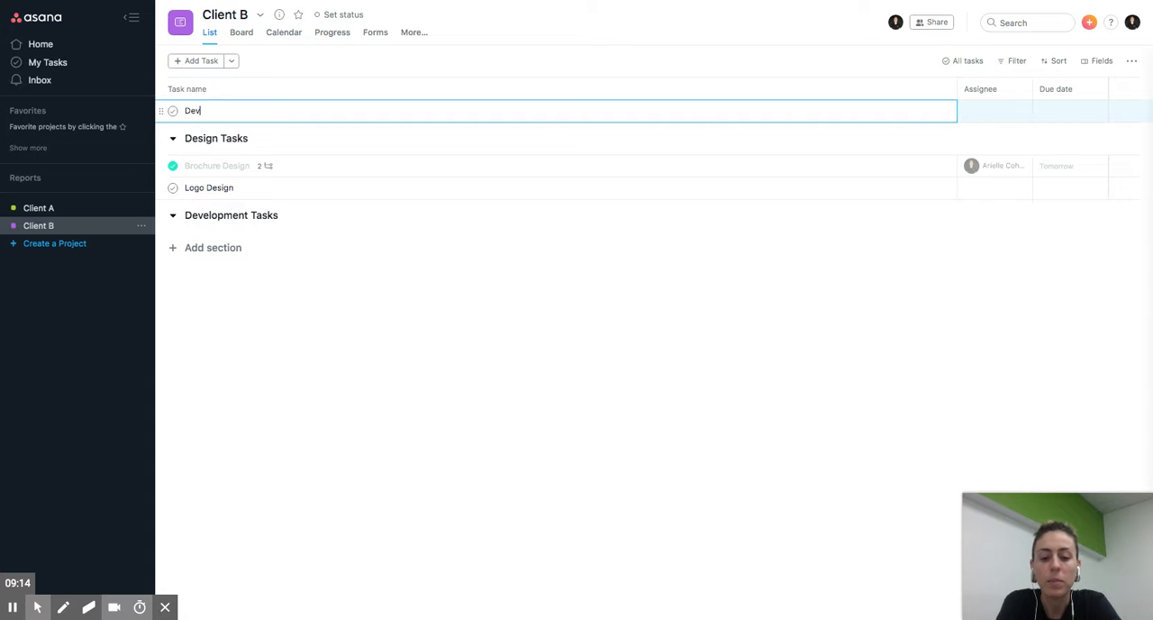
pyautogui.write('elop Website')
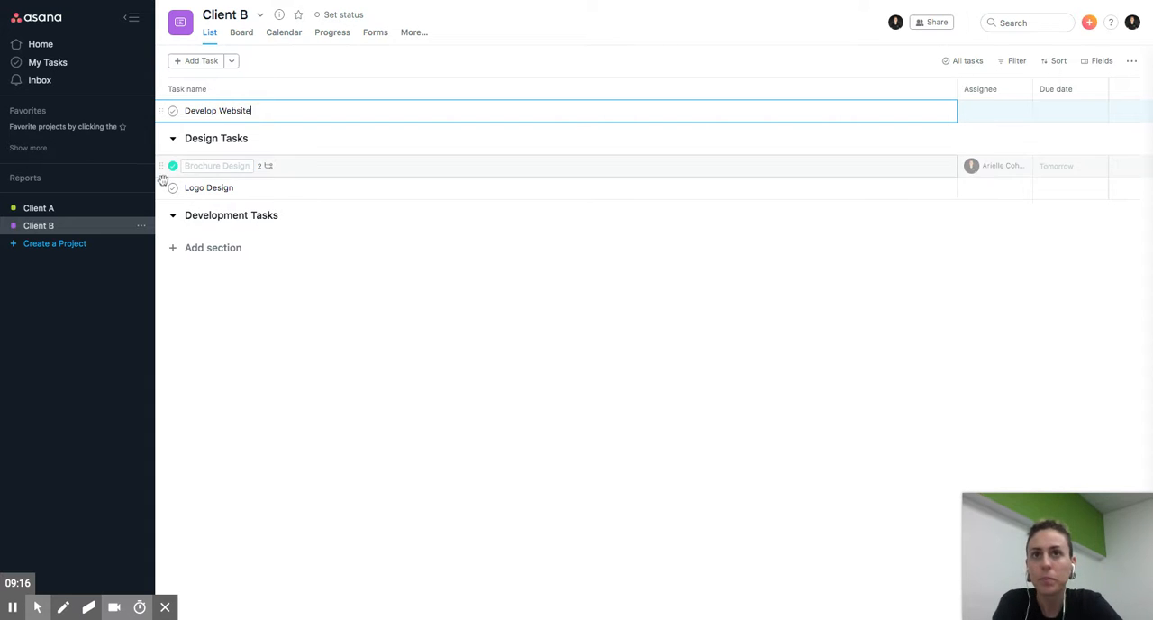
pyautogui.moveTo(163, 112); pyautogui.dragTo(225, 227)
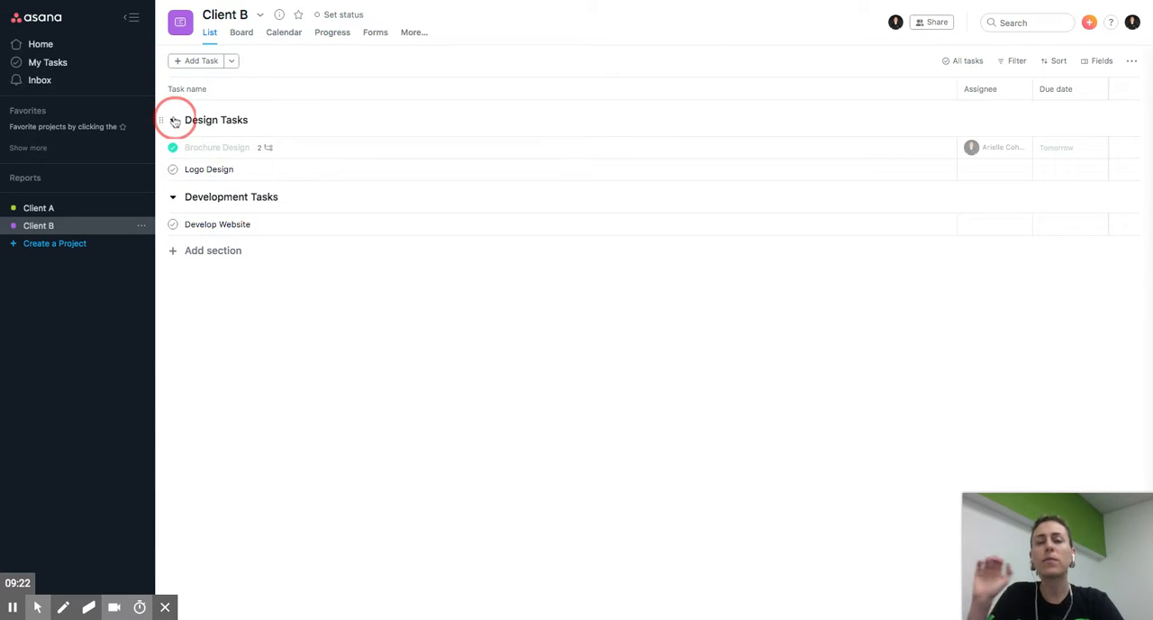
pyautogui.click(173, 121)
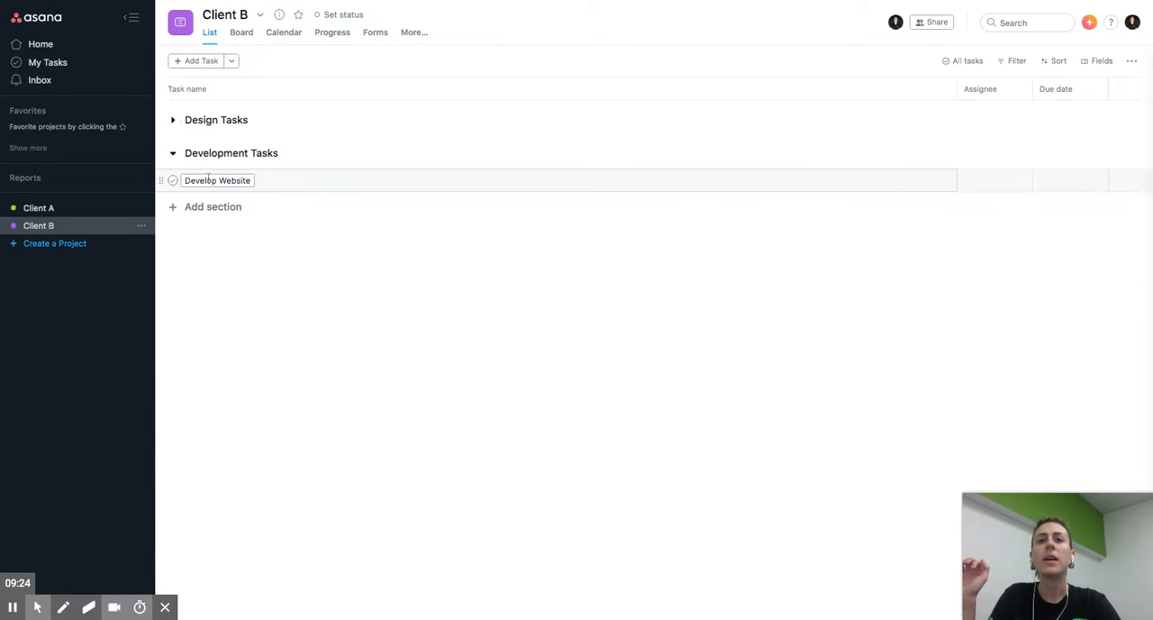